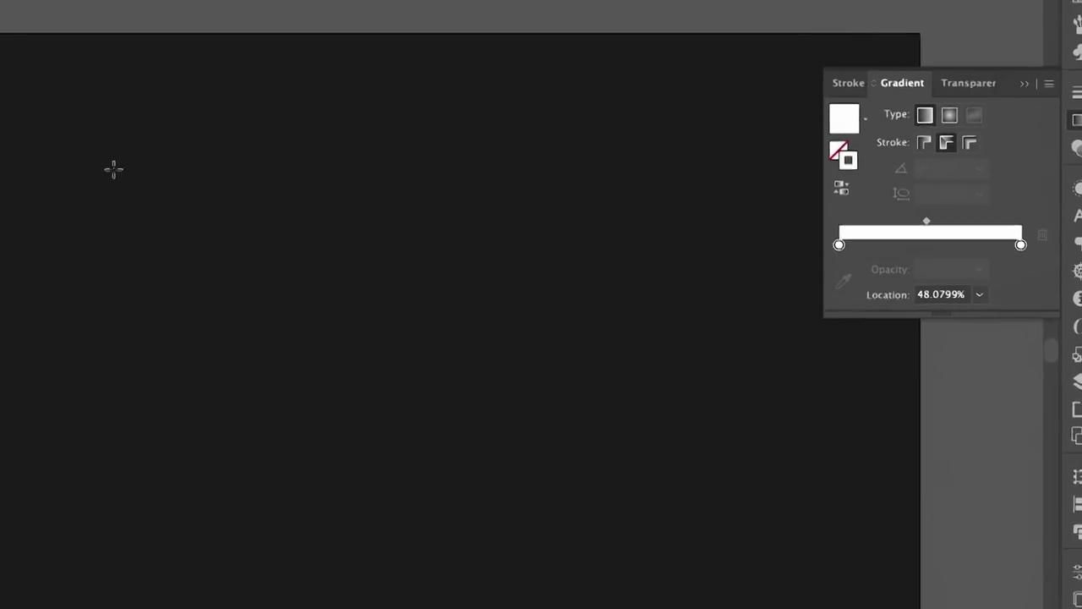
Step: Draw a white-stroked square and scale it down to about 344 px
drag(297, 97, 615, 415)
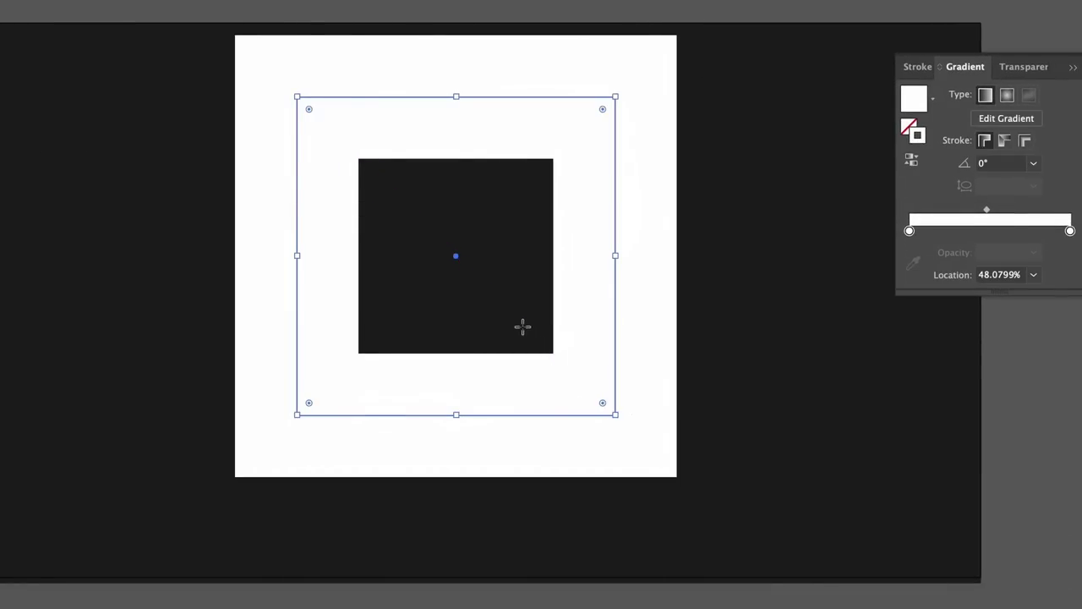
key(a)
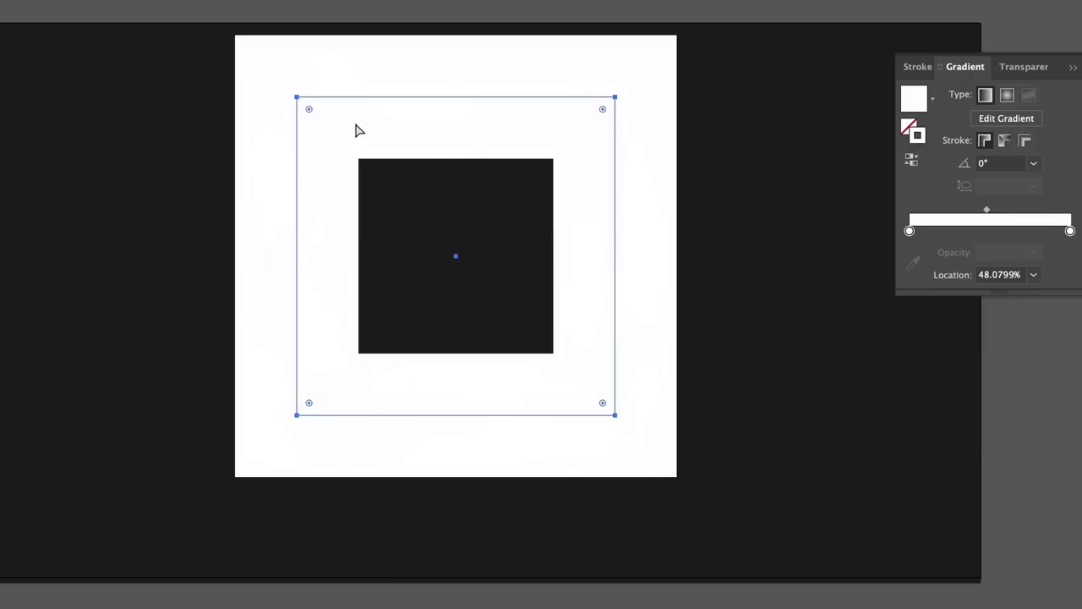
key(v)
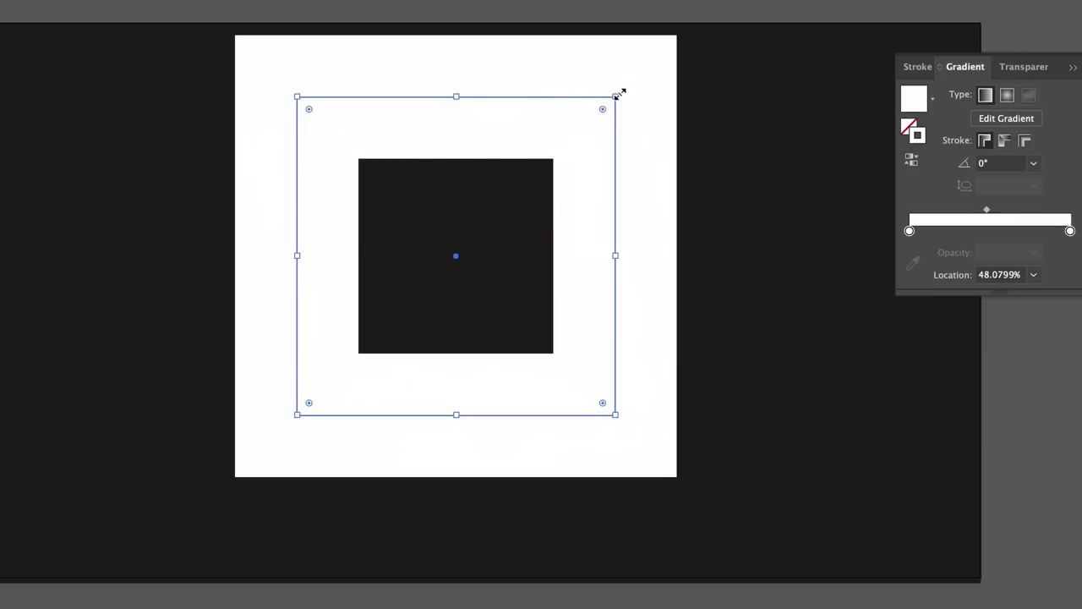
drag(620, 93, 506, 207)
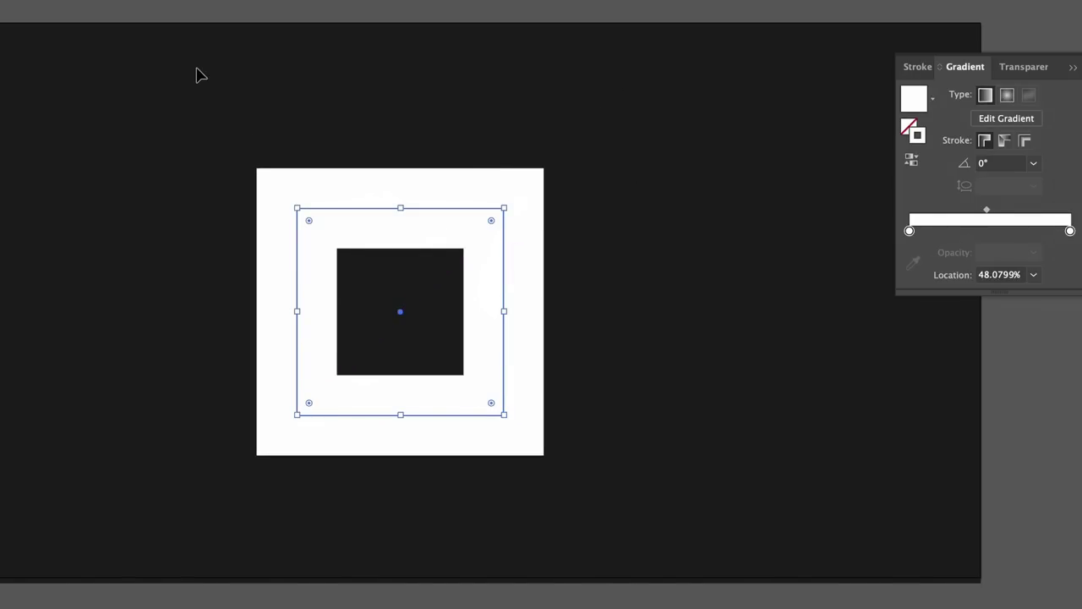
drag(503, 213, 463, 245)
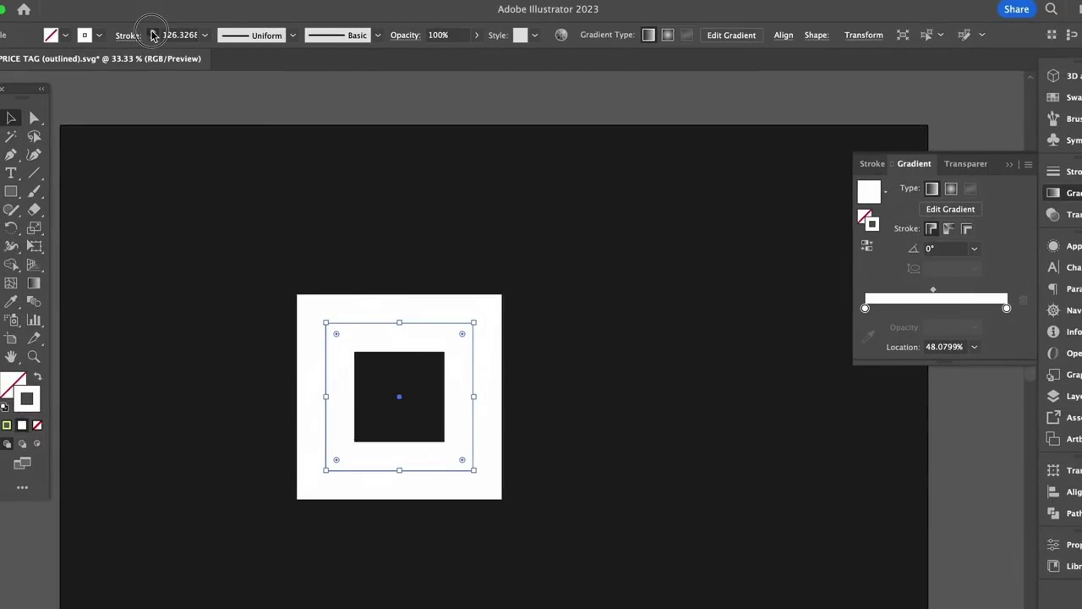
Step: Set the square's stroke weight to 330 pt, then raise it to 332 pt
text(330)
key(Return)
scroll(379, 352, up, 2)
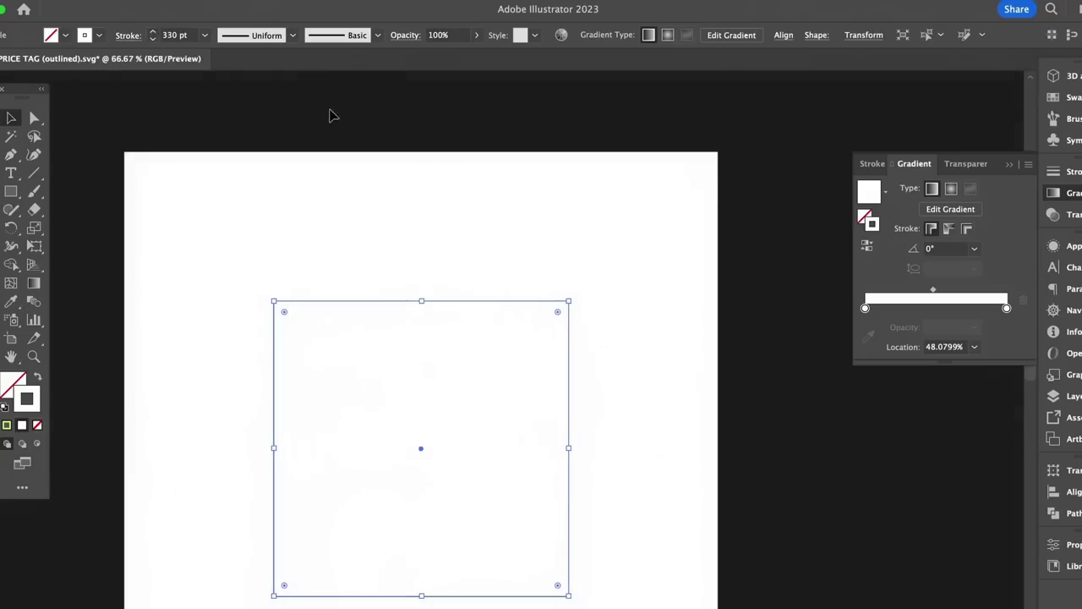
click(155, 33)
click(155, 33)
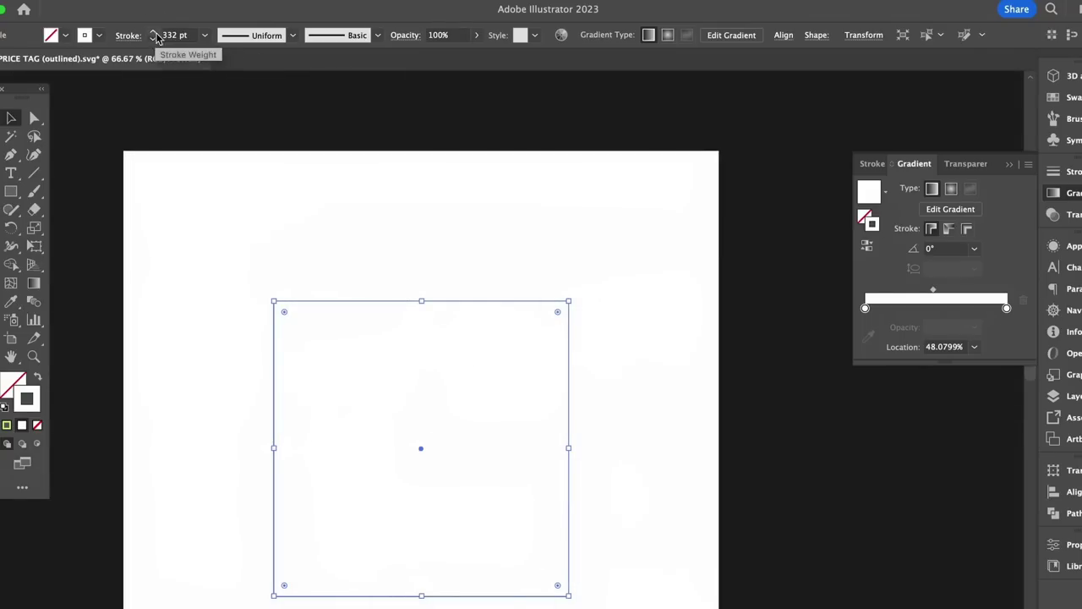
Step: Reselect the square and drag its live-corner widget to round all corners
click(401, 124)
click(488, 304)
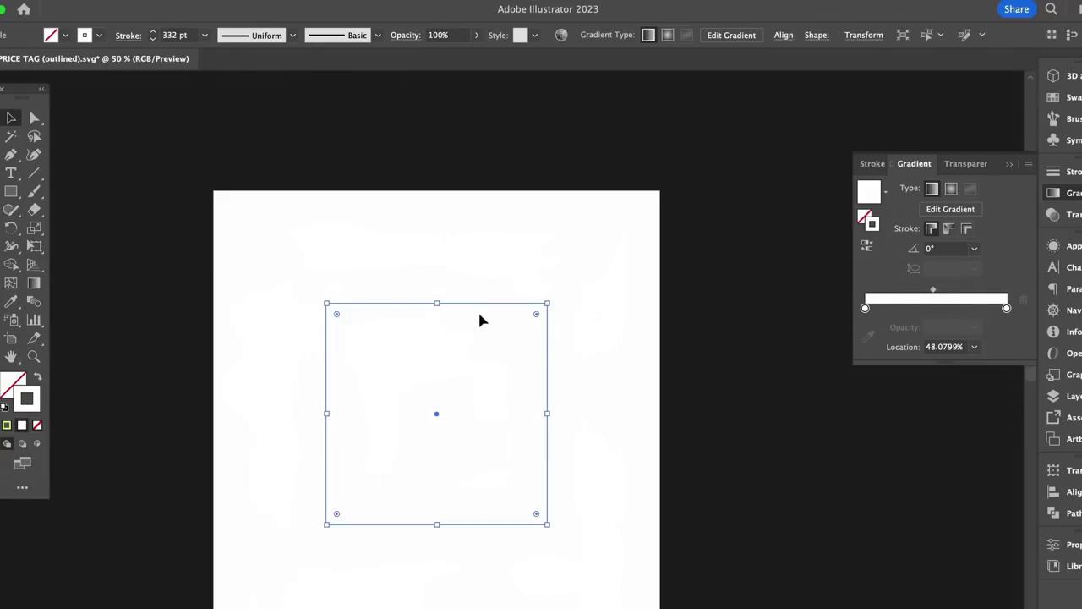
scroll(509, 355, down, 2)
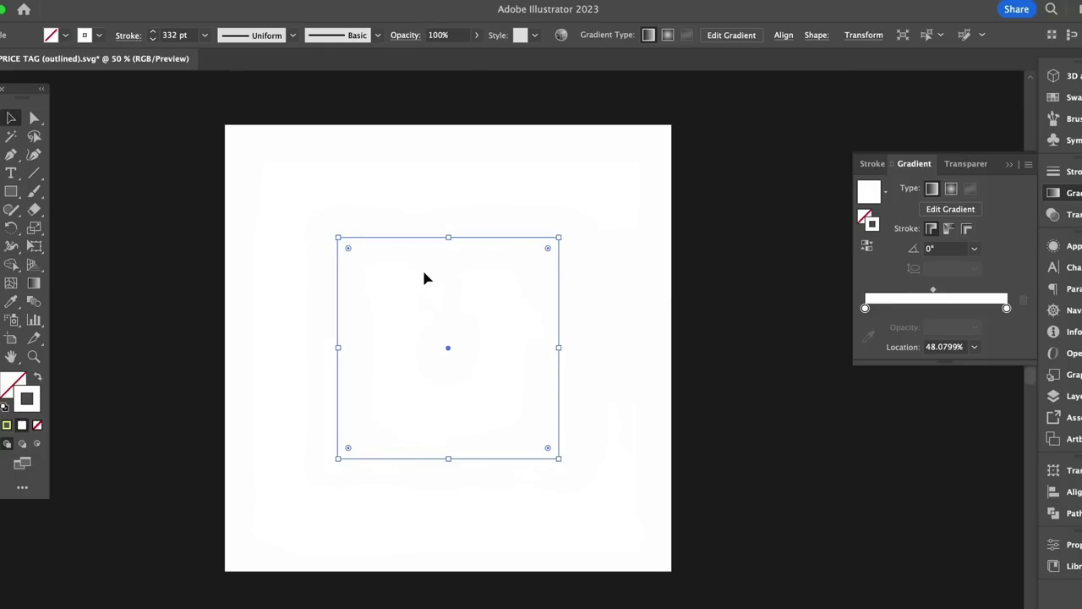
key(a)
drag(348, 249, 339, 242)
scroll(339, 241, up, 10)
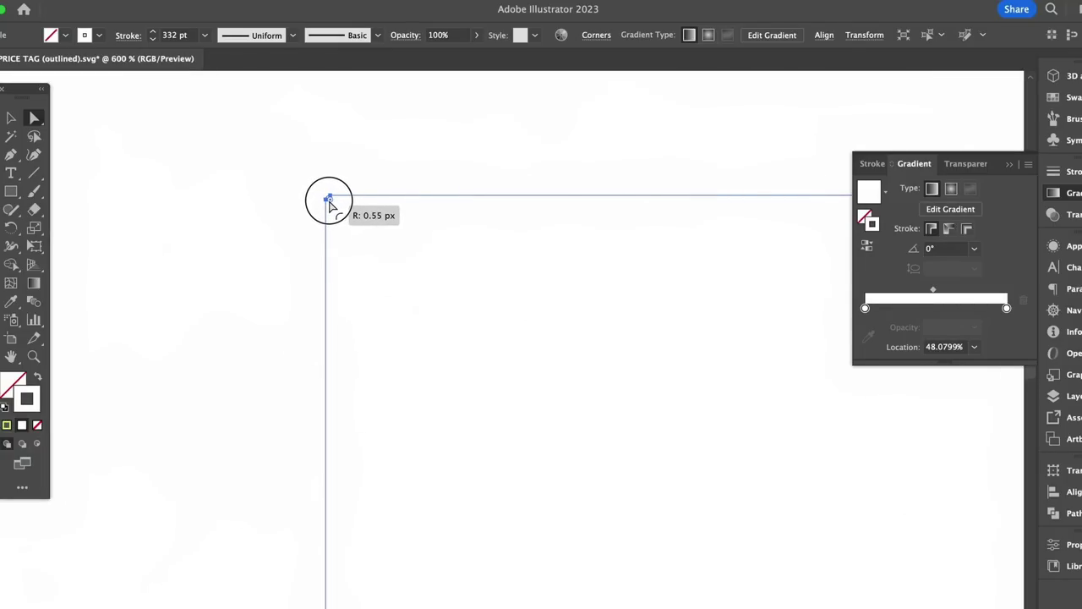
scroll(345, 223, down, 12)
scroll(355, 249, up, 1)
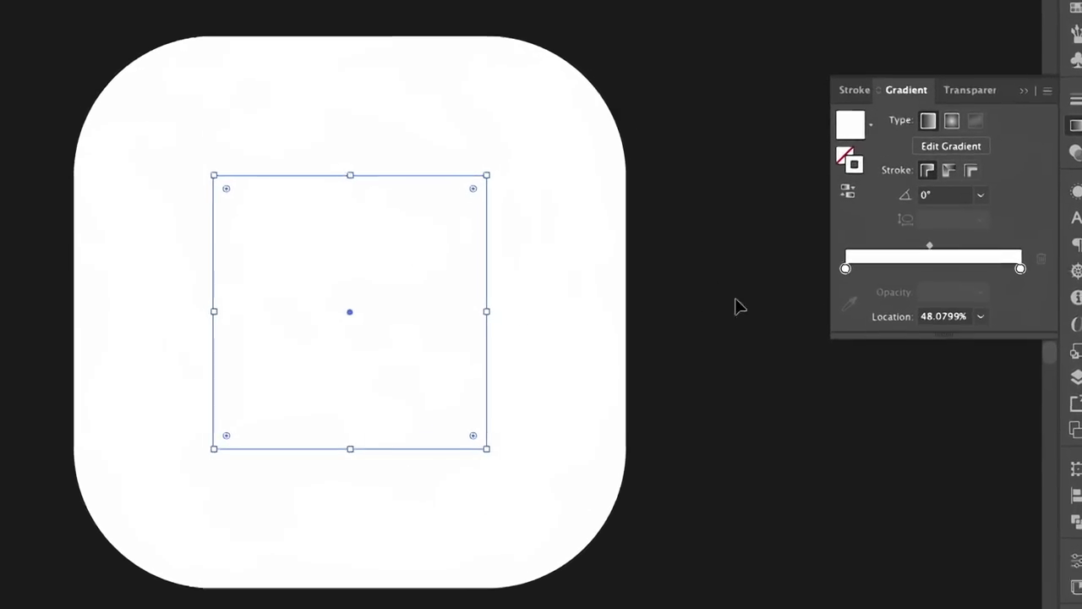
Step: Add a dark grey gradient stop and apply the gradient along the stroke
click(879, 258)
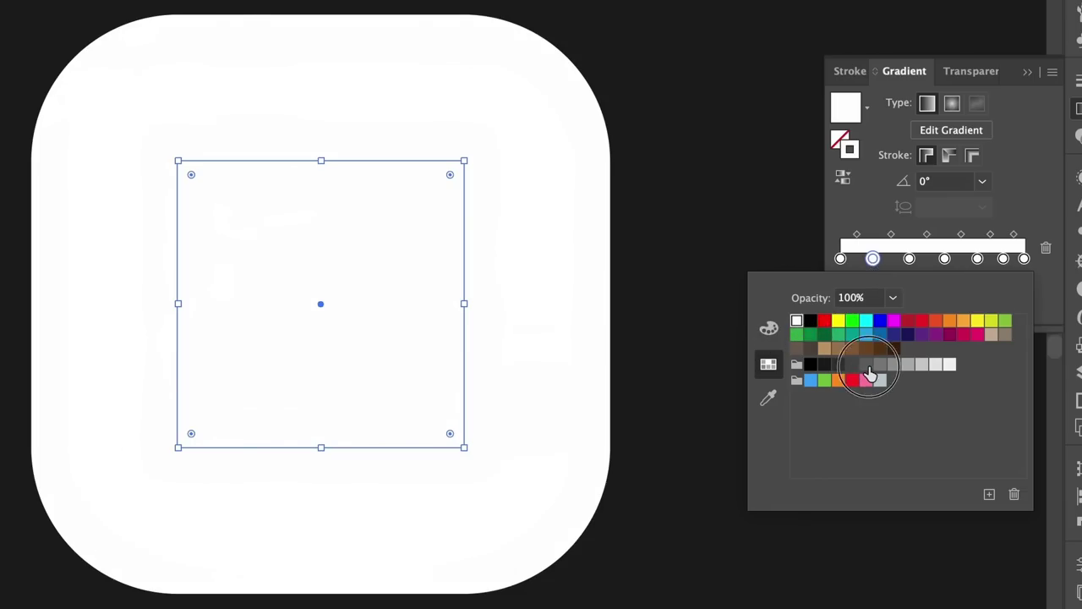
click(868, 370)
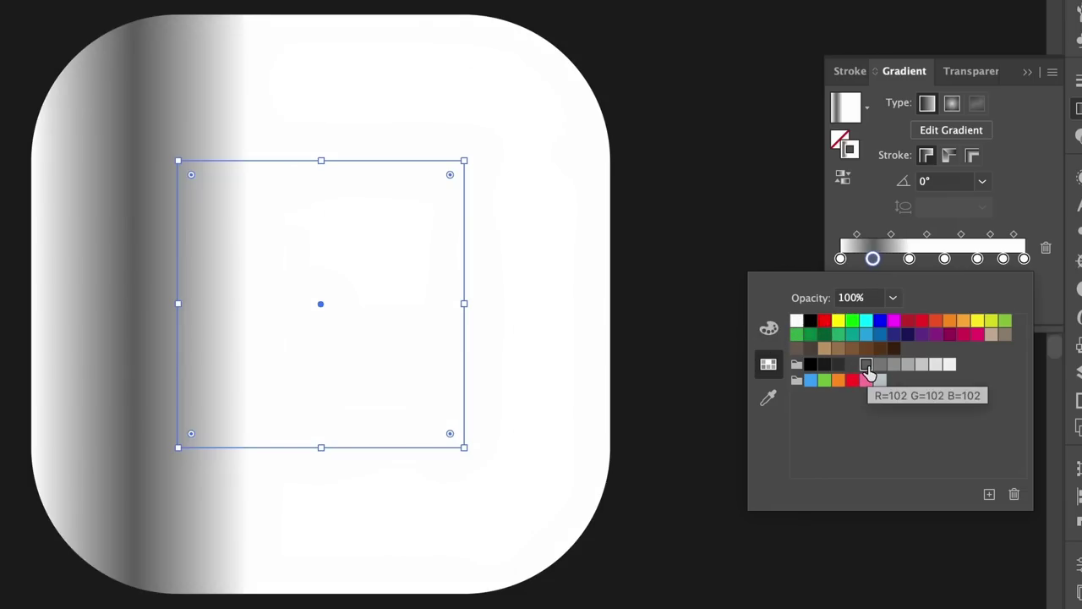
click(950, 157)
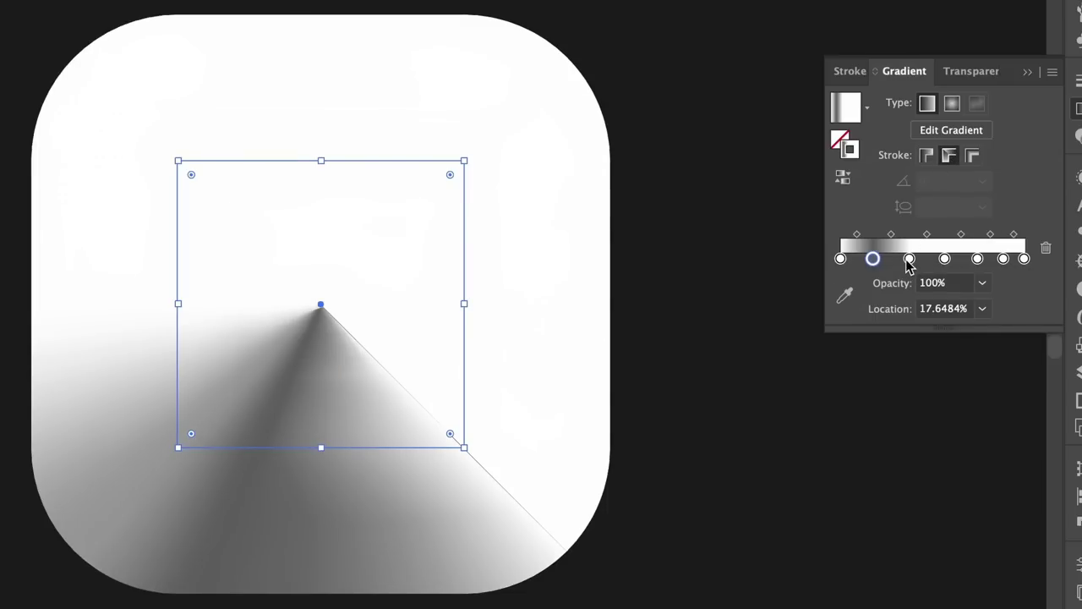
Step: Recolour the 37.5%, next and 88% stops in greys and shift stops to reshape highlights
click(909, 259)
double_click(908, 260)
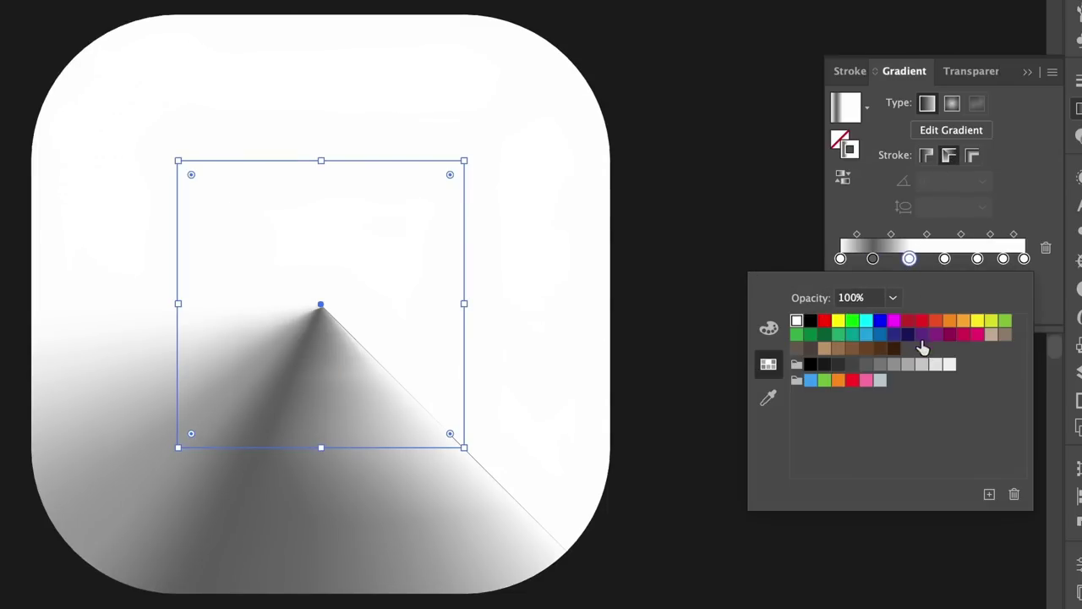
click(926, 372)
double_click(944, 258)
click(935, 365)
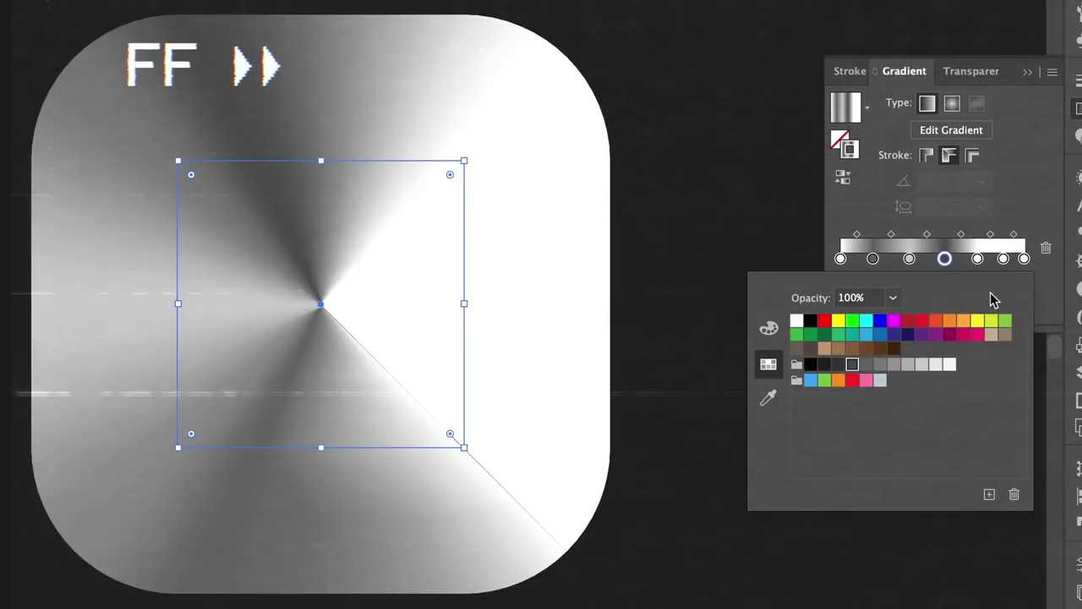
click(977, 258)
click(1002, 258)
double_click(1002, 259)
click(837, 365)
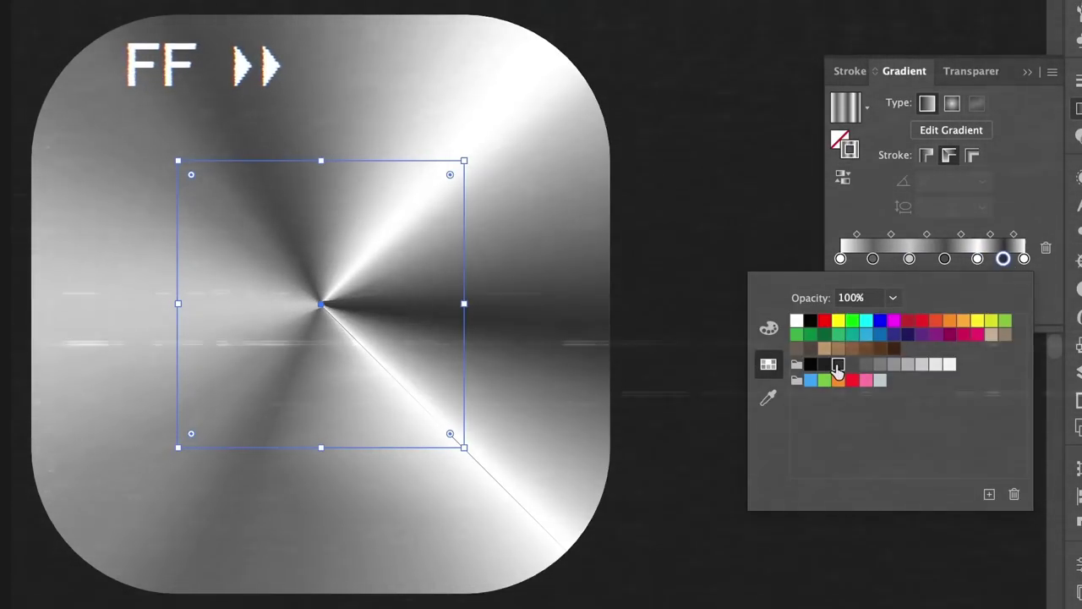
drag(977, 259, 1000, 262)
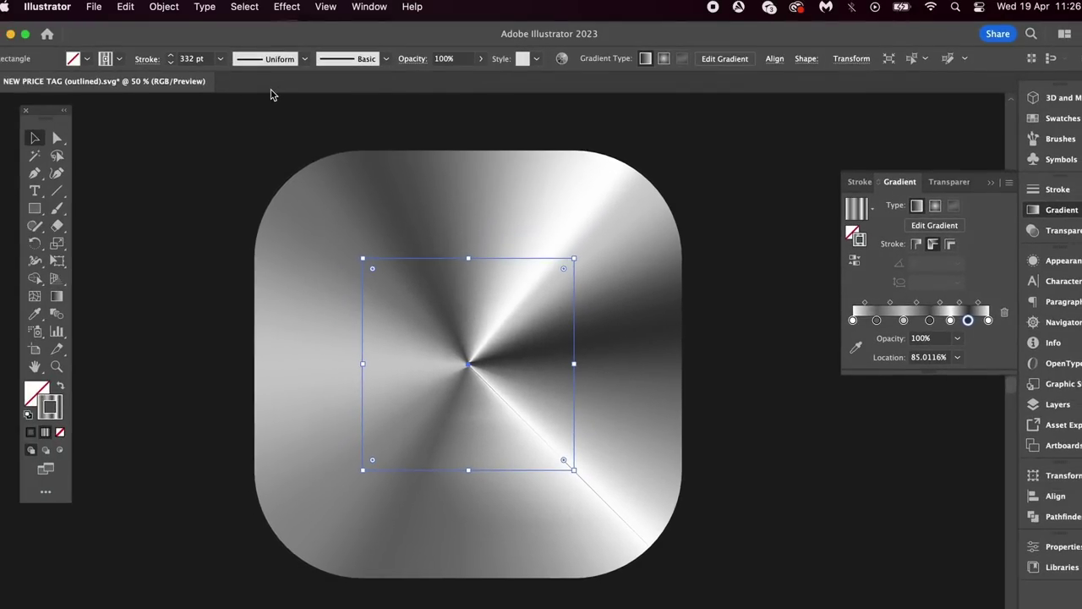
Step: Expand the cone-gradient stroke with Object > Expand Appearance and draw a new square
click(166, 6)
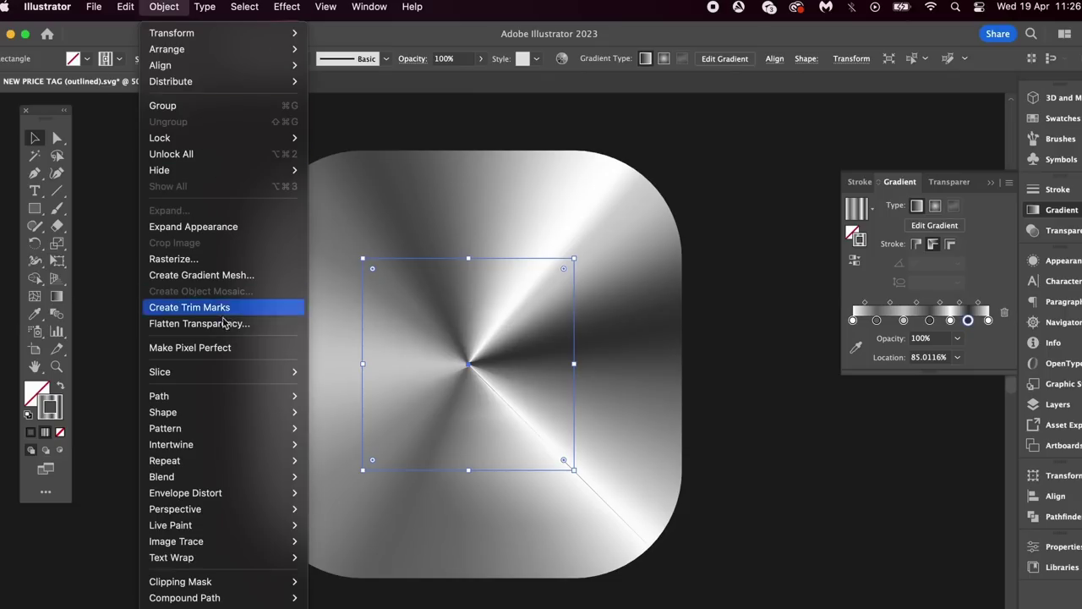
click(223, 228)
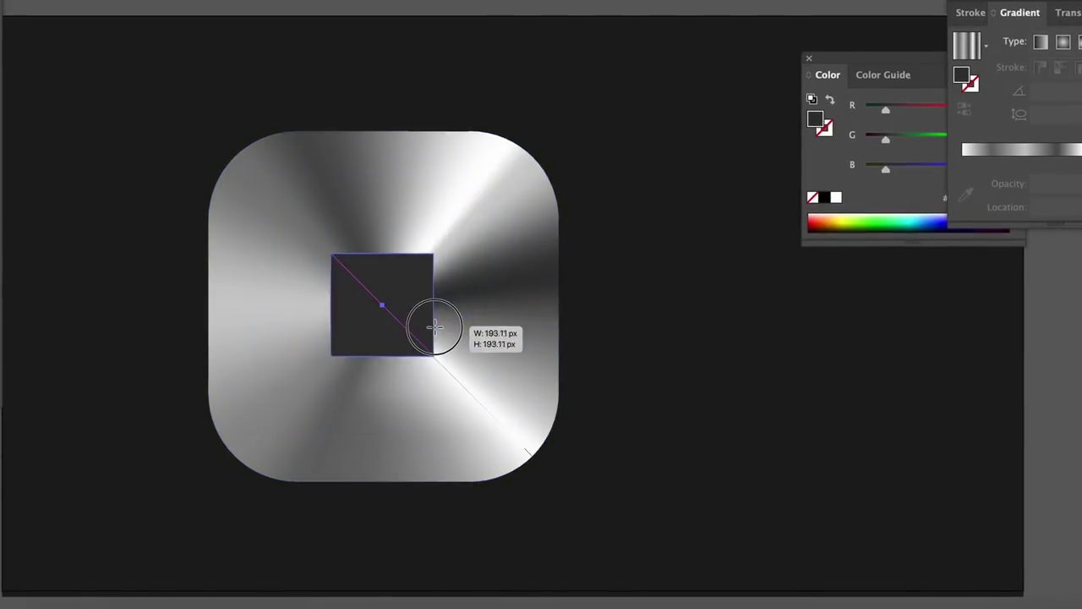
drag(431, 324, 552, 363)
Step: Round the new square's corners to 166.7 px and swap its fill and stroke
drag(218, 141, 304, 224)
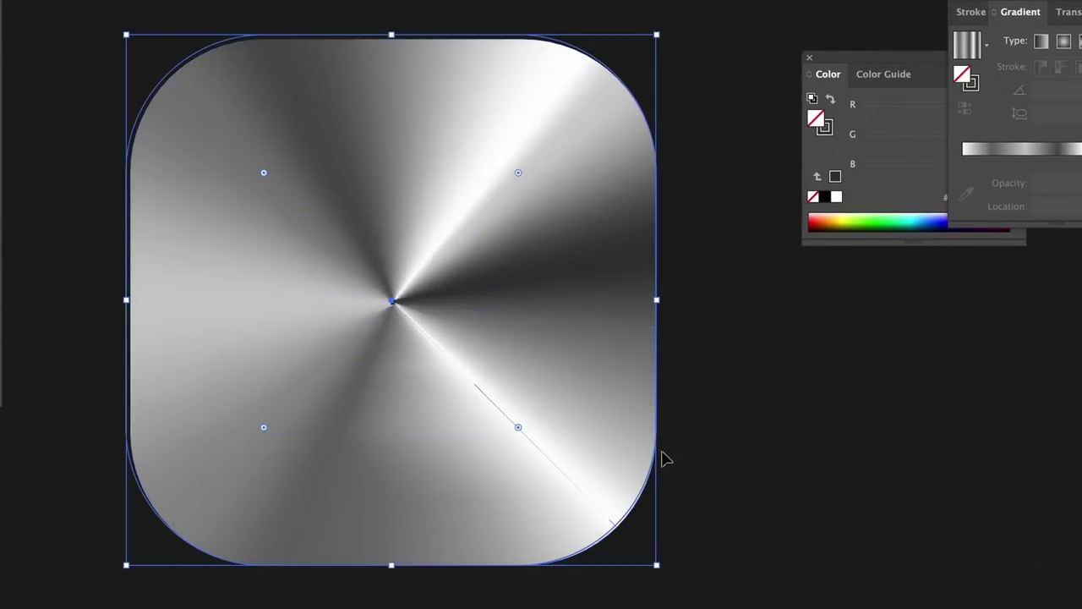
drag(641, 506, 638, 505)
key(v)
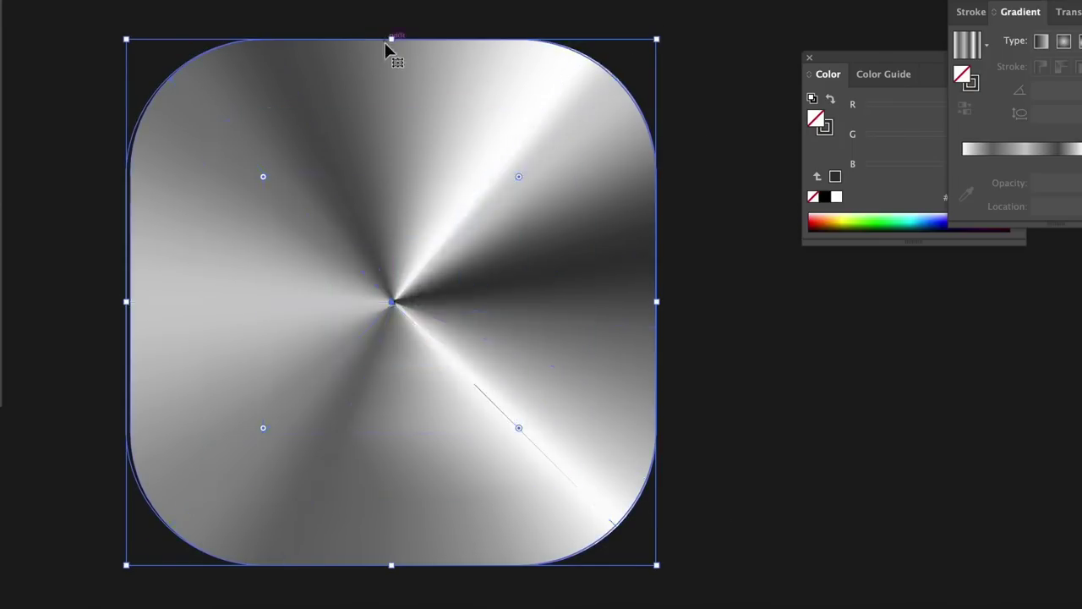
drag(126, 300, 130, 301)
drag(657, 302, 656, 302)
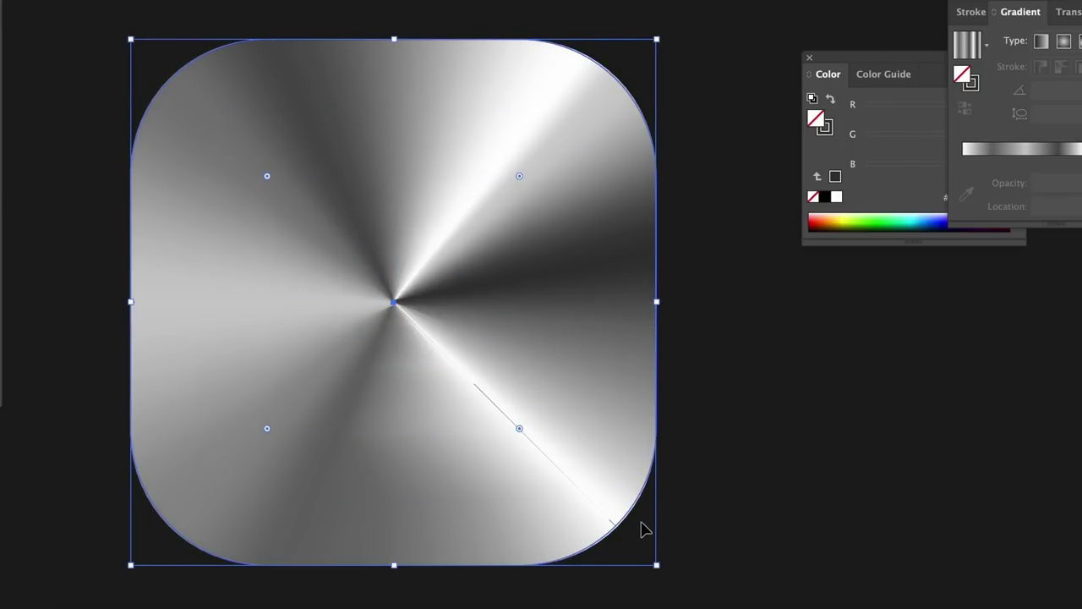
drag(519, 428, 522, 434)
click(44, 44)
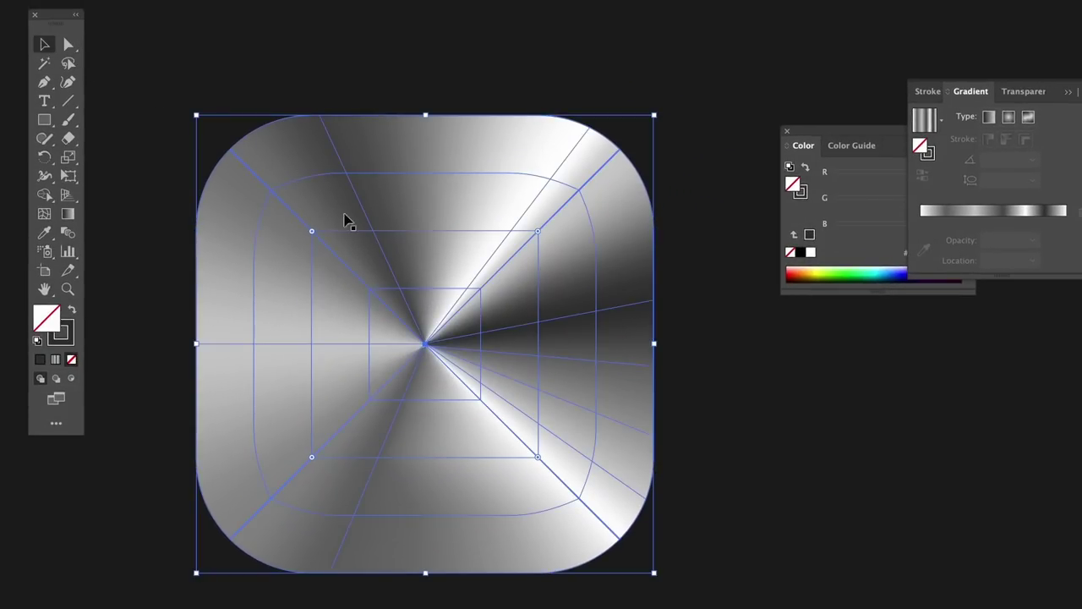
key(shift+x)
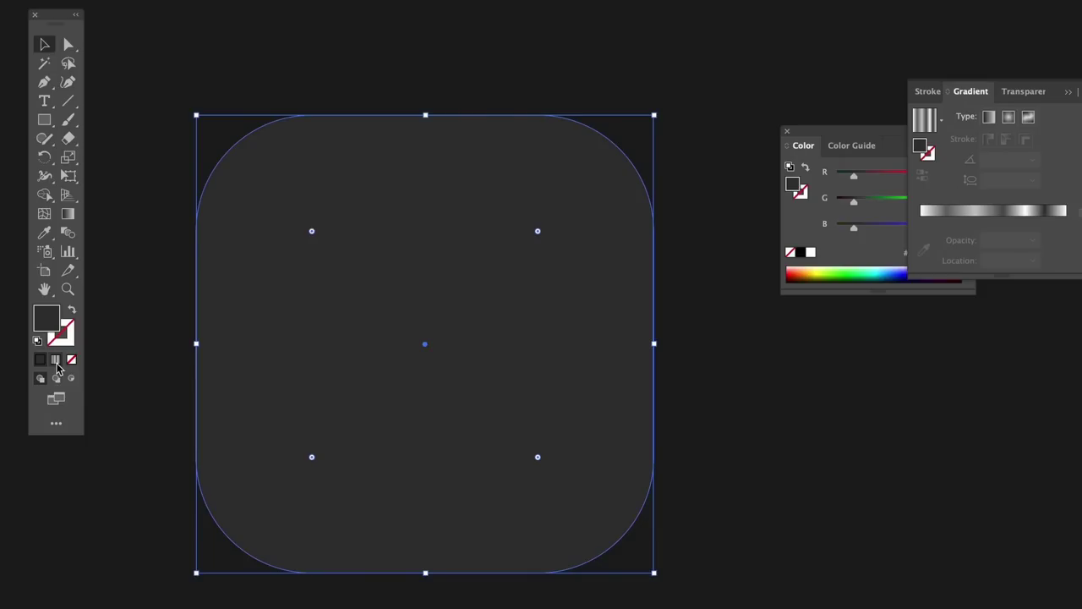
Step: Fill the square with a freeform gradient and drop a copy to its right
click(56, 362)
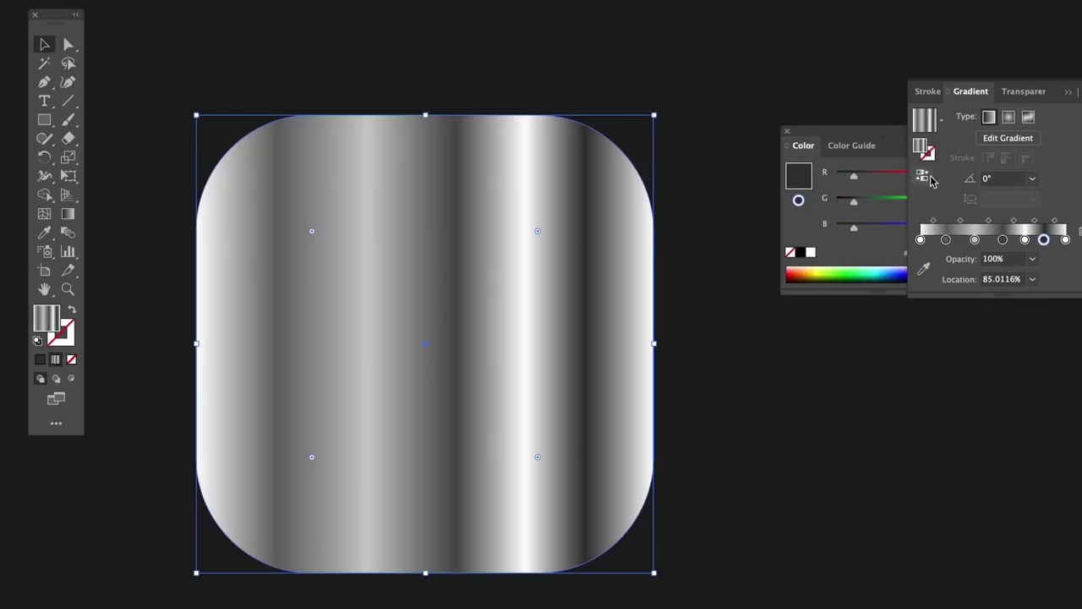
click(1029, 118)
key(ctrl+minus)
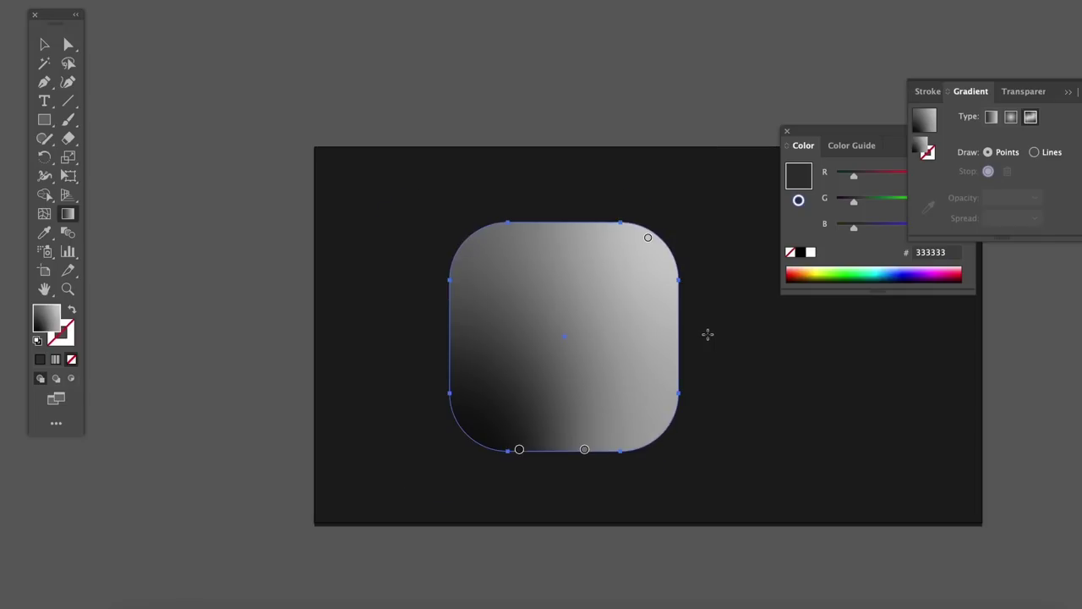
drag(615, 322, 700, 326)
key(v)
drag(746, 389, 628, 384)
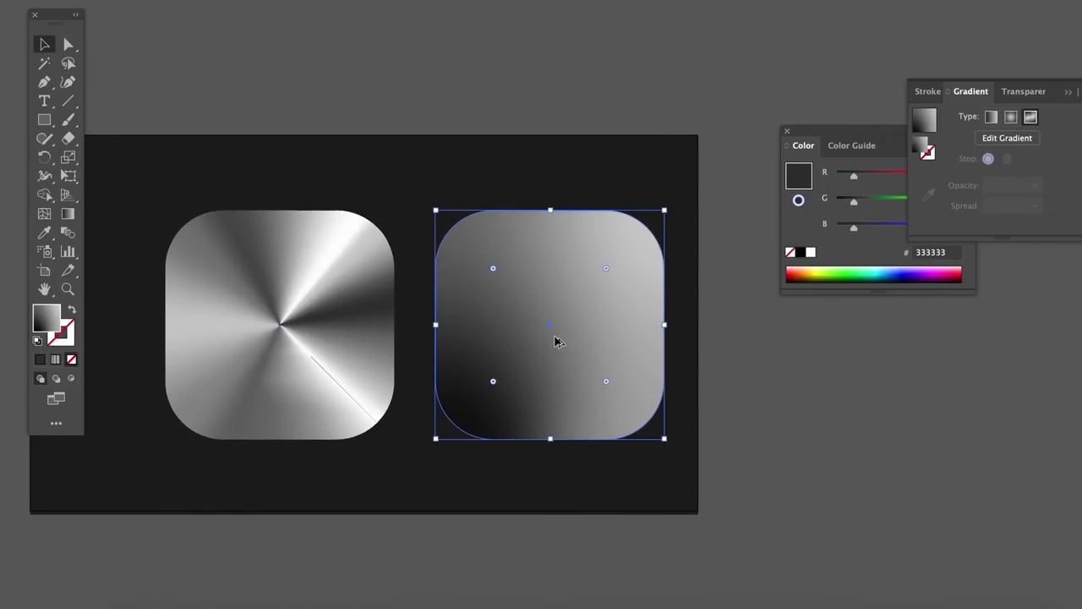
scroll(555, 341, up, 2)
drag(520, 339, 625, 362)
click(796, 160)
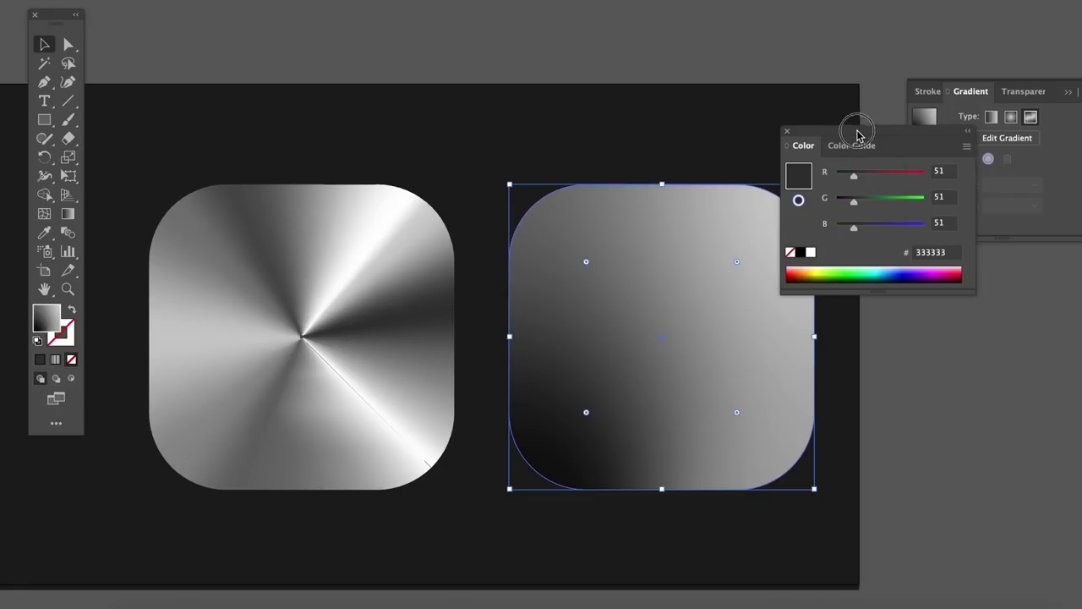
click(786, 133)
Step: Move and add freeform gradient points, recolouring them pink, teal, green and light blue
key(g)
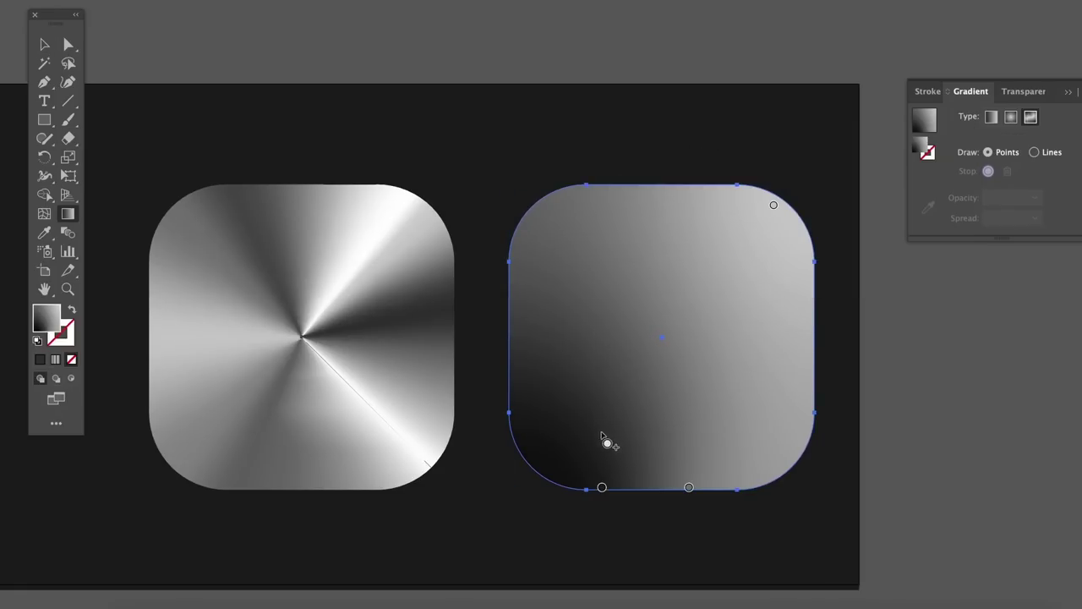
drag(602, 491, 579, 418)
drag(689, 487, 758, 436)
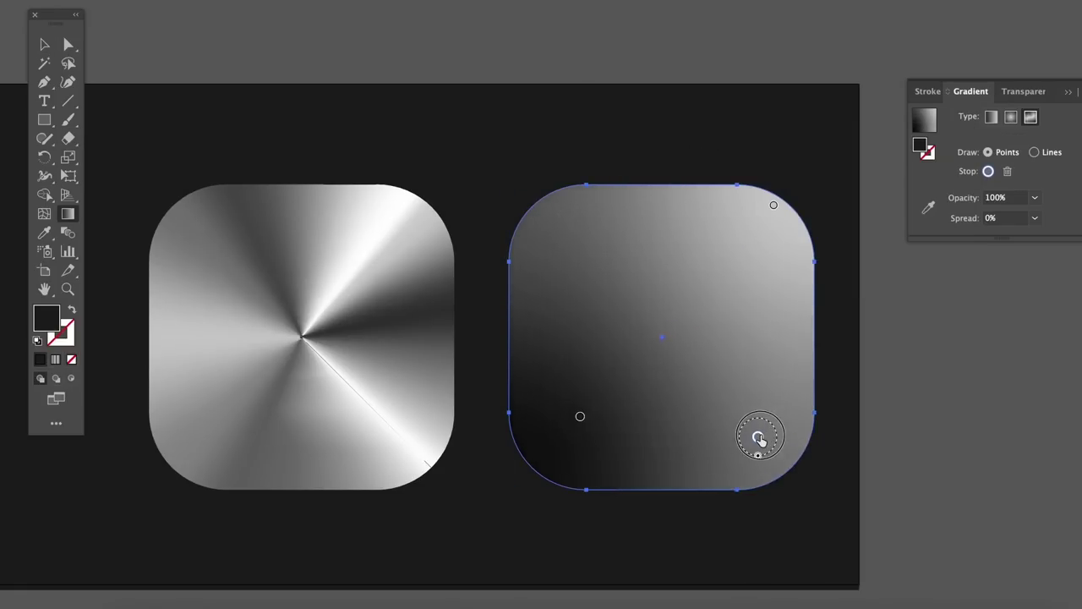
click(601, 272)
mouse_move(773, 205)
mouse_down()
mouse_move(705, 283)
mouse_move(692, 319)
mouse_up()
click(766, 234)
double_click(766, 234)
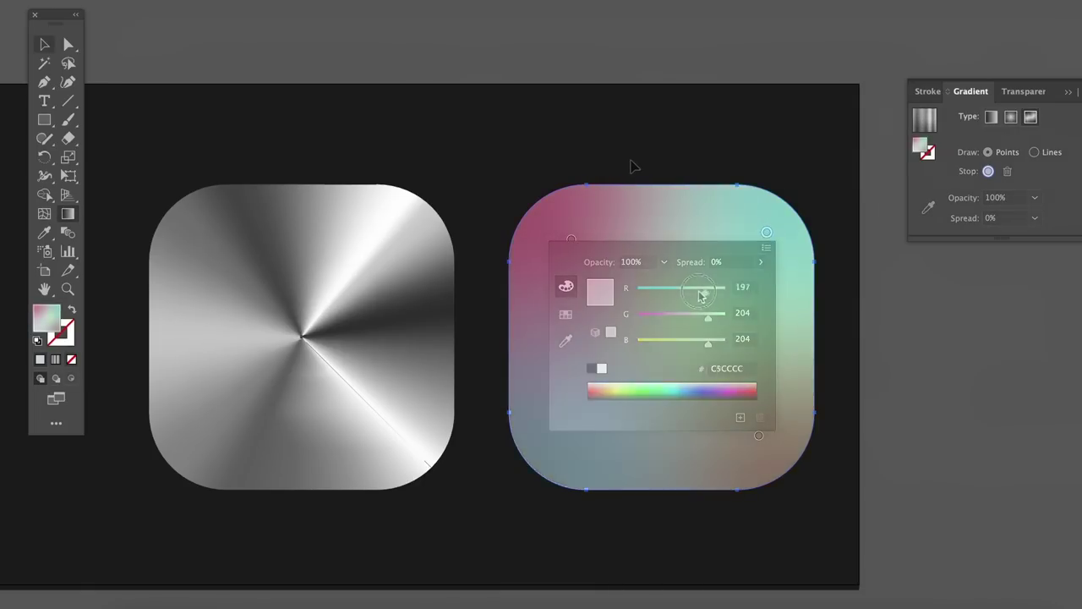
key(v)
click(684, 180)
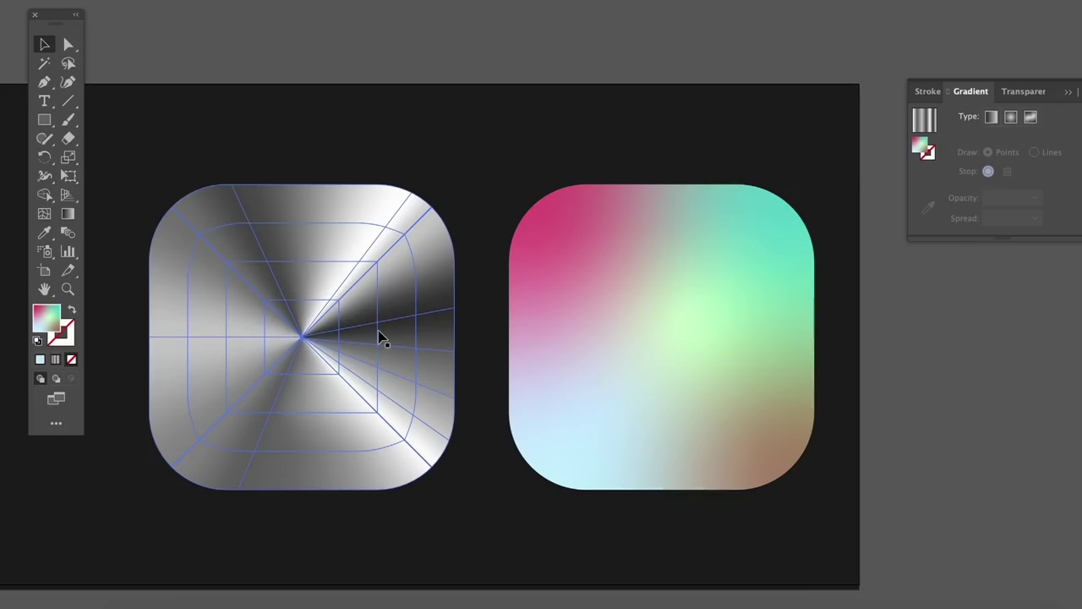
Step: Bring the silver conic square to the front, align it over the pastel square, and group both
click(172, 10)
mouse_move(176, 52)
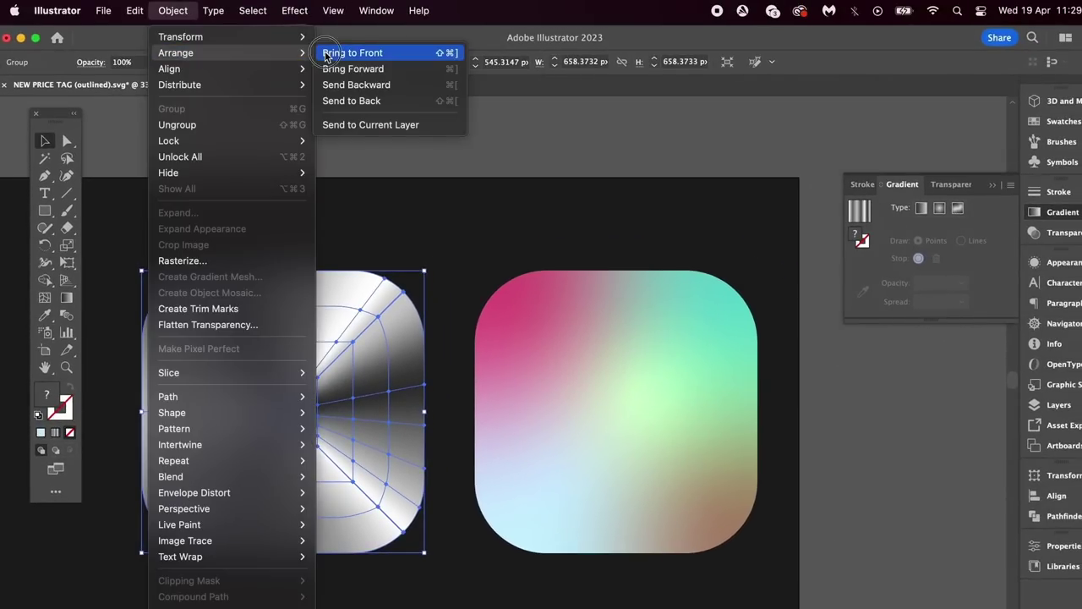
click(351, 52)
drag(369, 430, 702, 430)
drag(845, 434, 541, 431)
mouse_move(552, 425)
mouse_down()
mouse_move(582, 406)
mouse_move(712, 375)
mouse_move(545, 414)
mouse_up()
key(super+g)
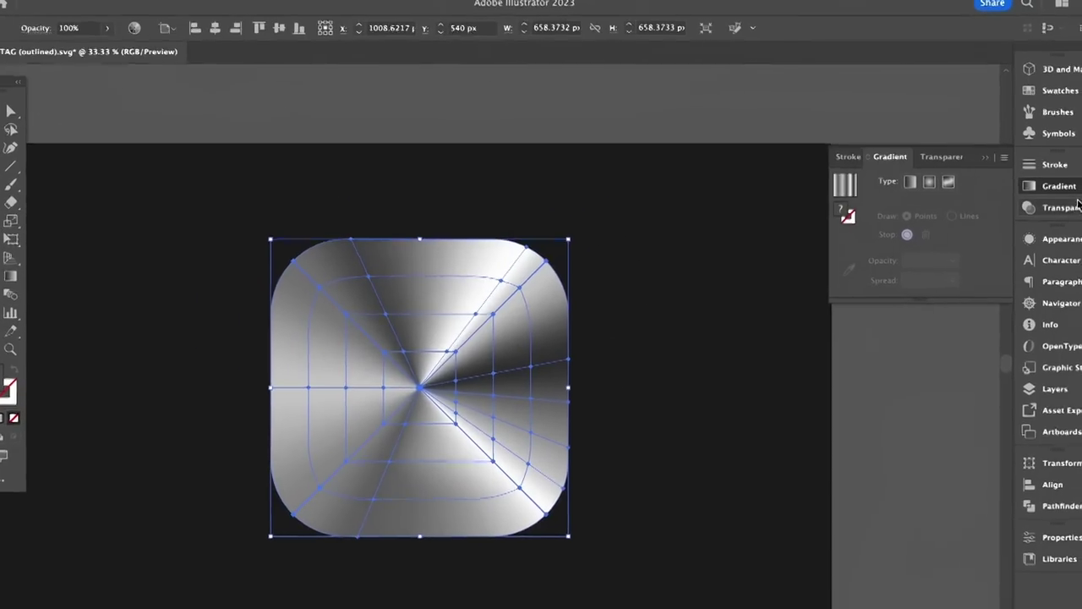
Step: Try Darken, Multiply, Color Burn and Lighten blend modes, then settle on Hard Light
click(1065, 232)
click(910, 208)
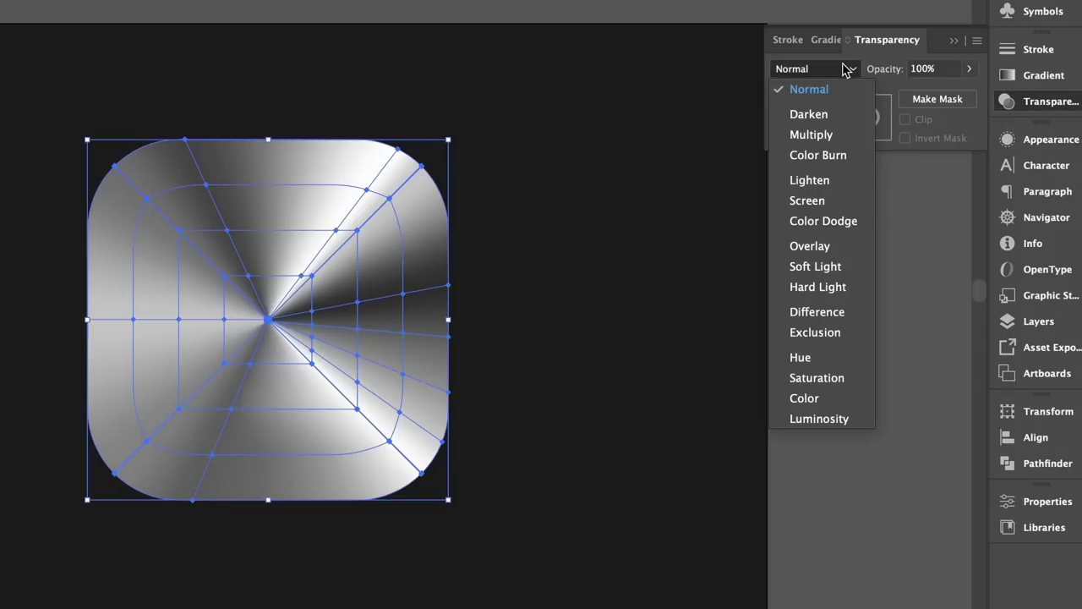
click(809, 114)
click(841, 74)
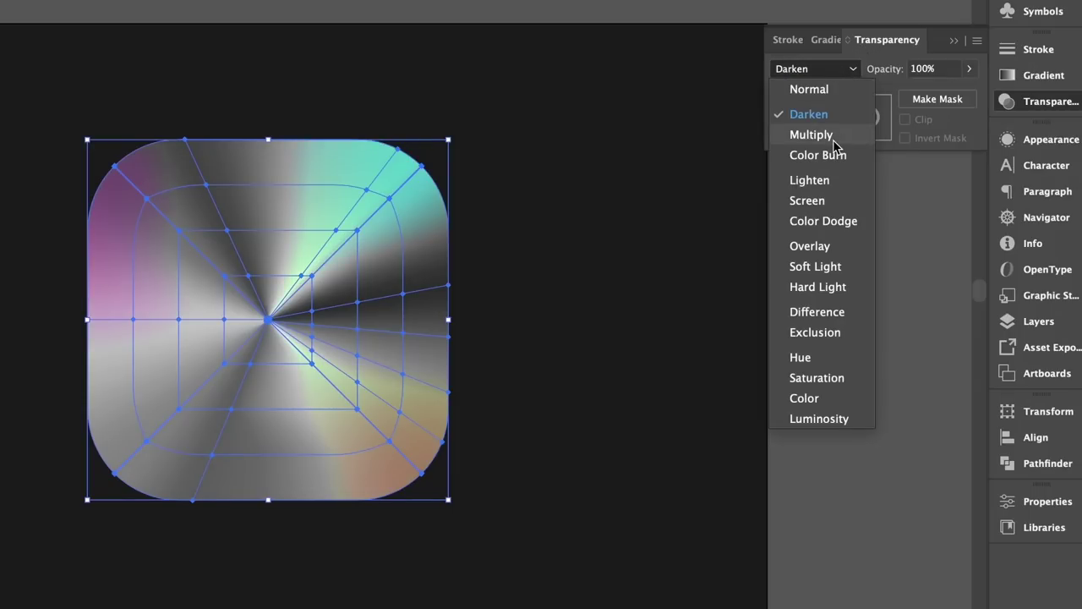
click(864, 131)
click(837, 70)
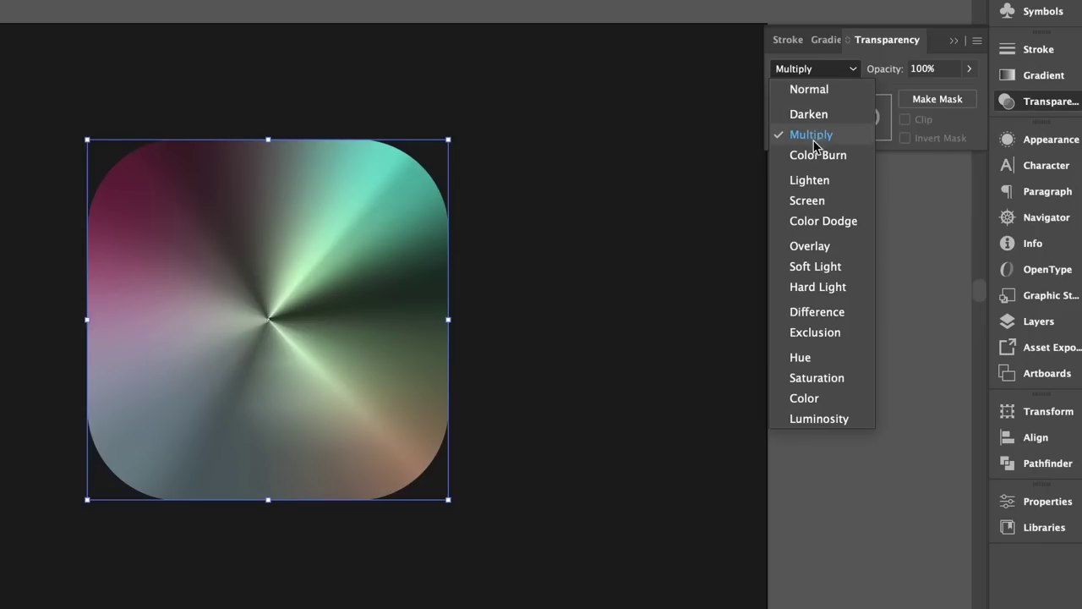
click(825, 157)
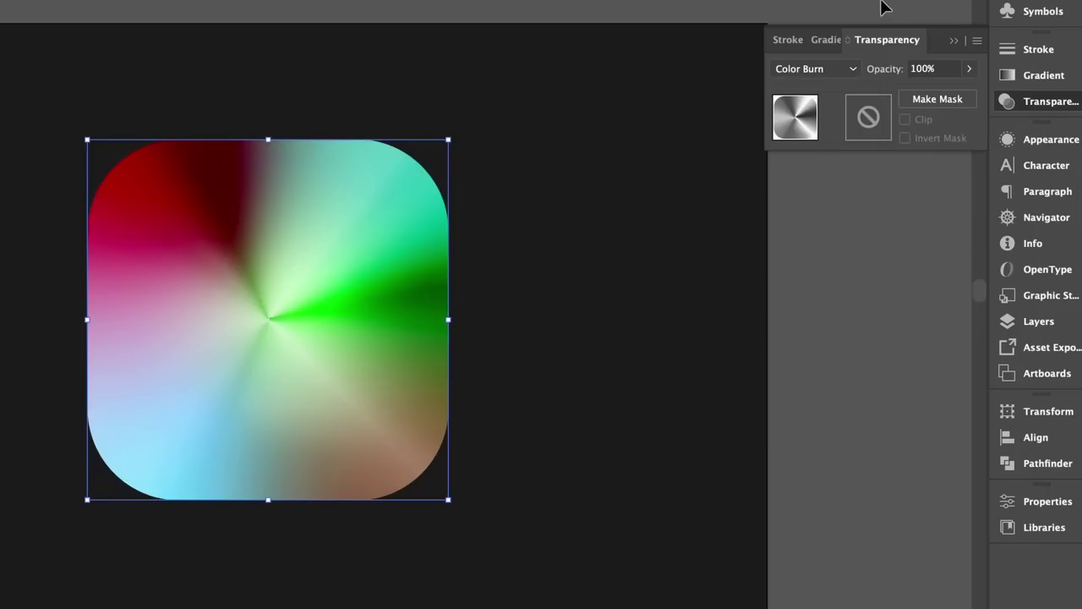
click(846, 74)
click(845, 176)
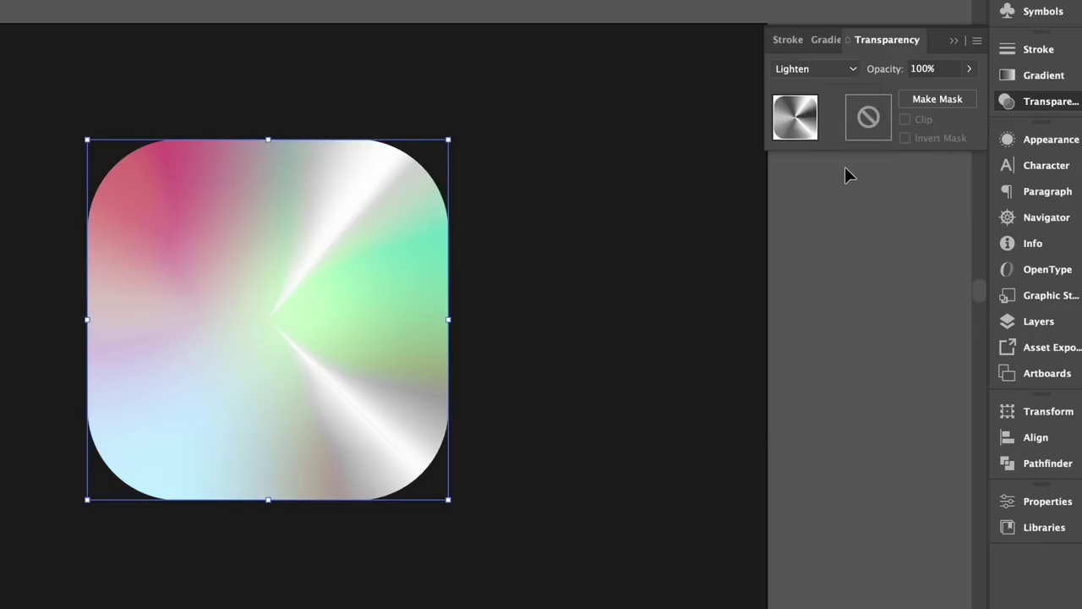
click(801, 73)
click(849, 278)
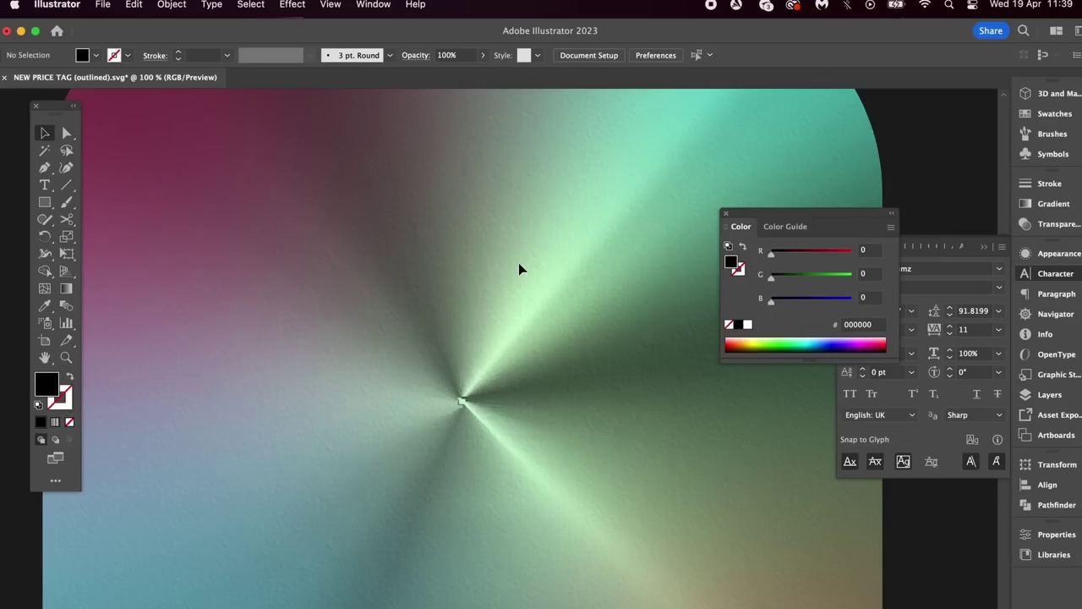
Step: Open the Effect > Texture > Texturizer settings and cancel without applying
click(292, 5)
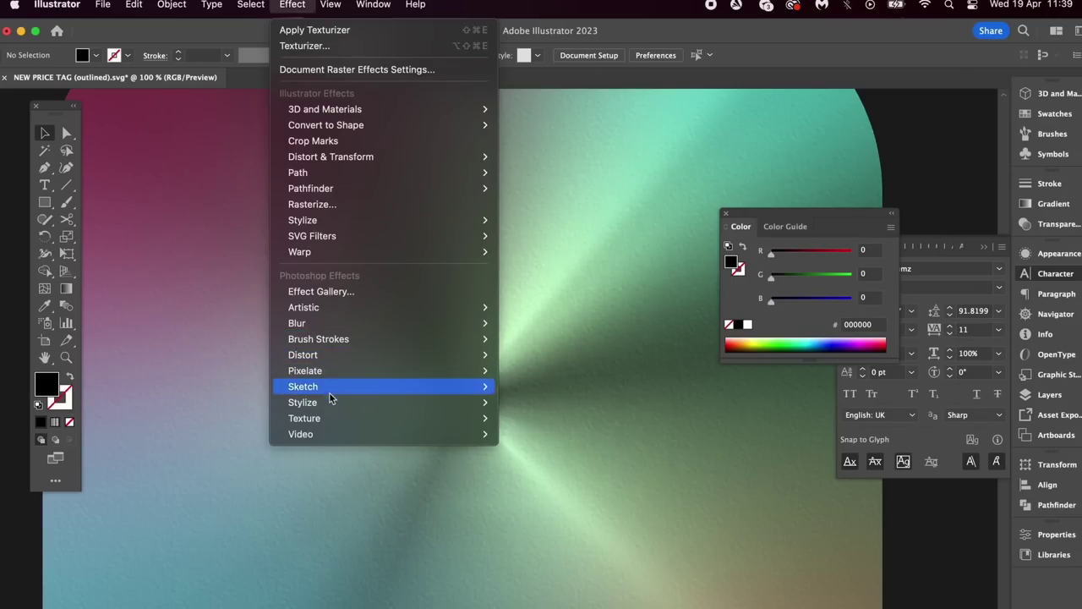
mouse_move(440, 417)
click(547, 501)
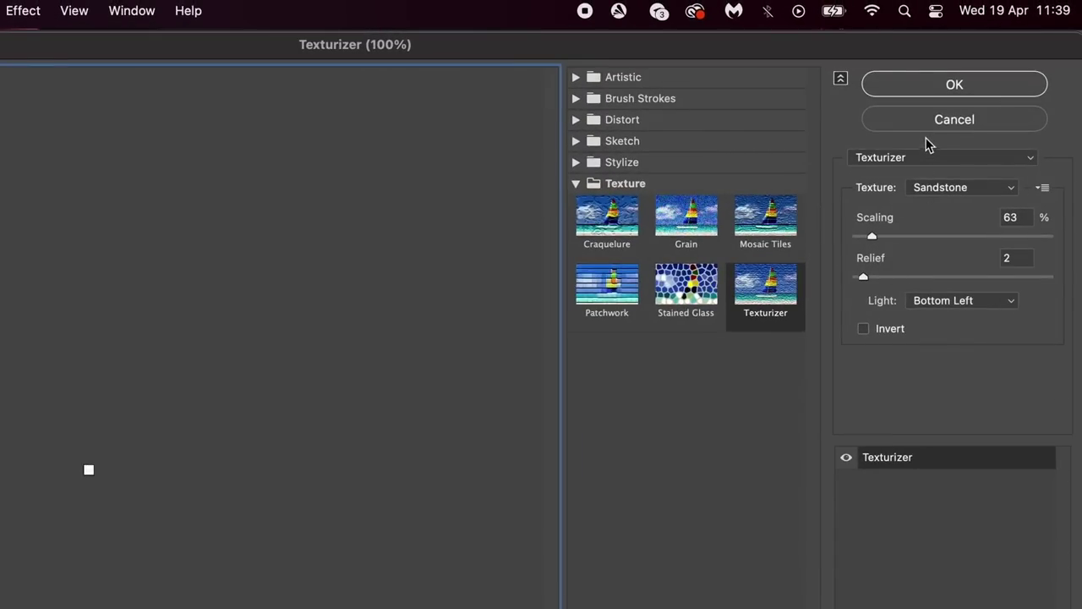
click(926, 123)
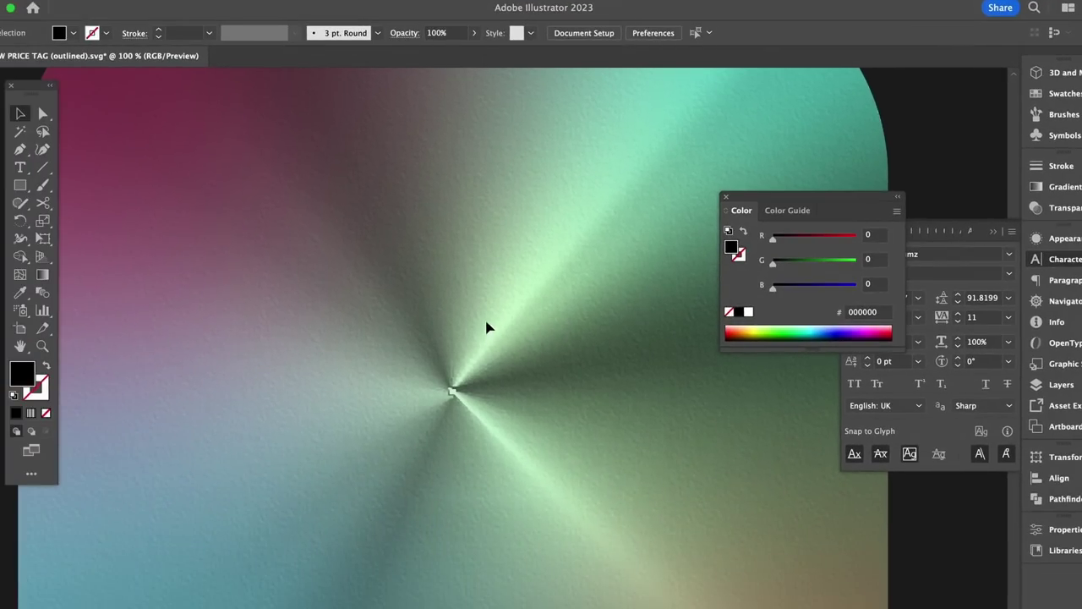
Step: Zoom out and close the Color and Character panels
scroll(486, 327, down, 2)
scroll(355, 181, down, 2)
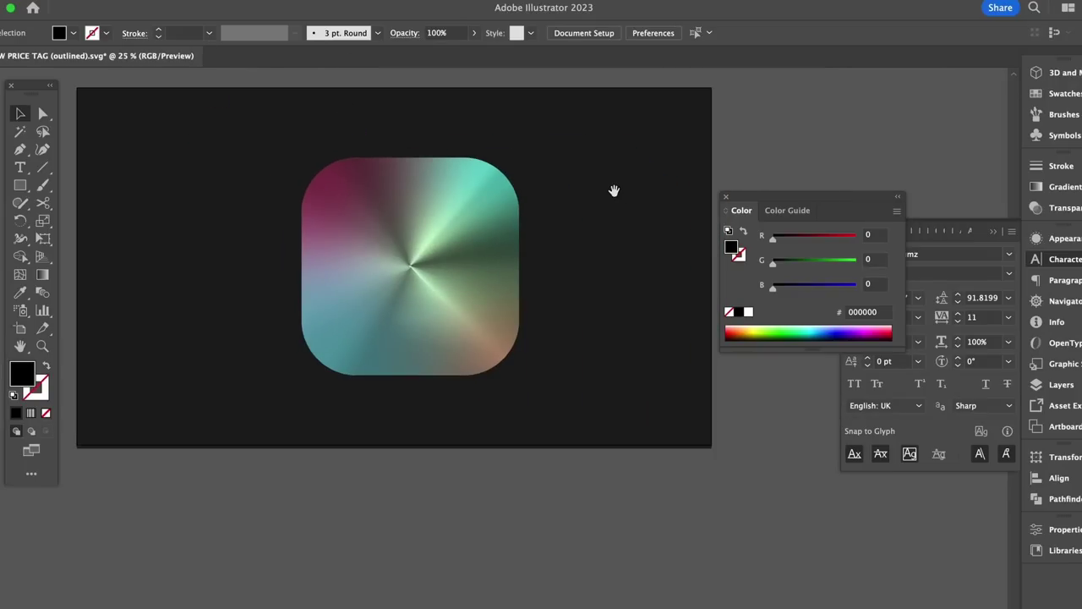
click(726, 198)
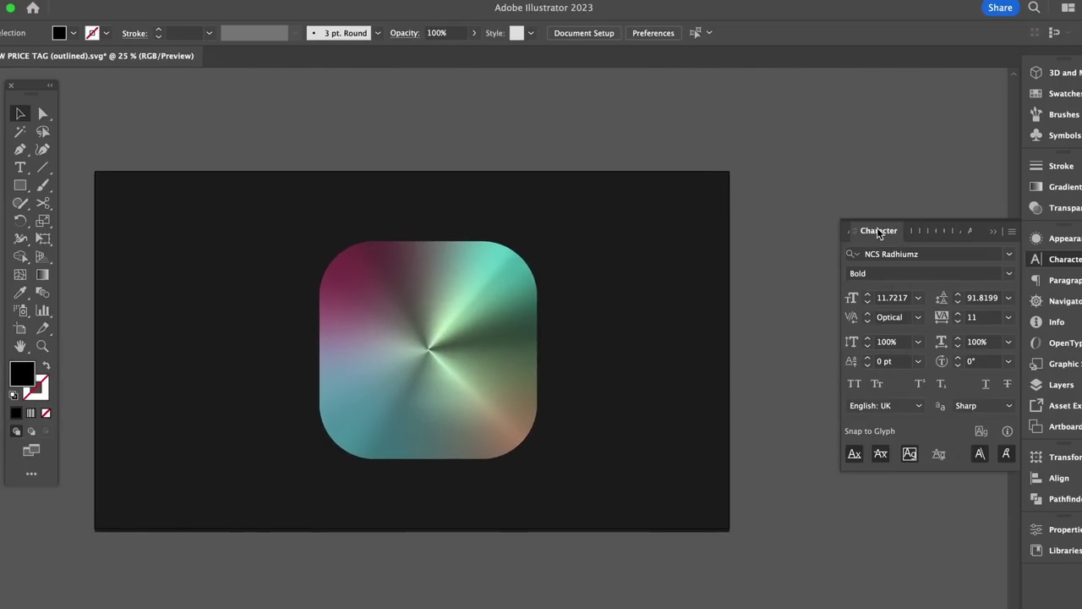
click(1000, 233)
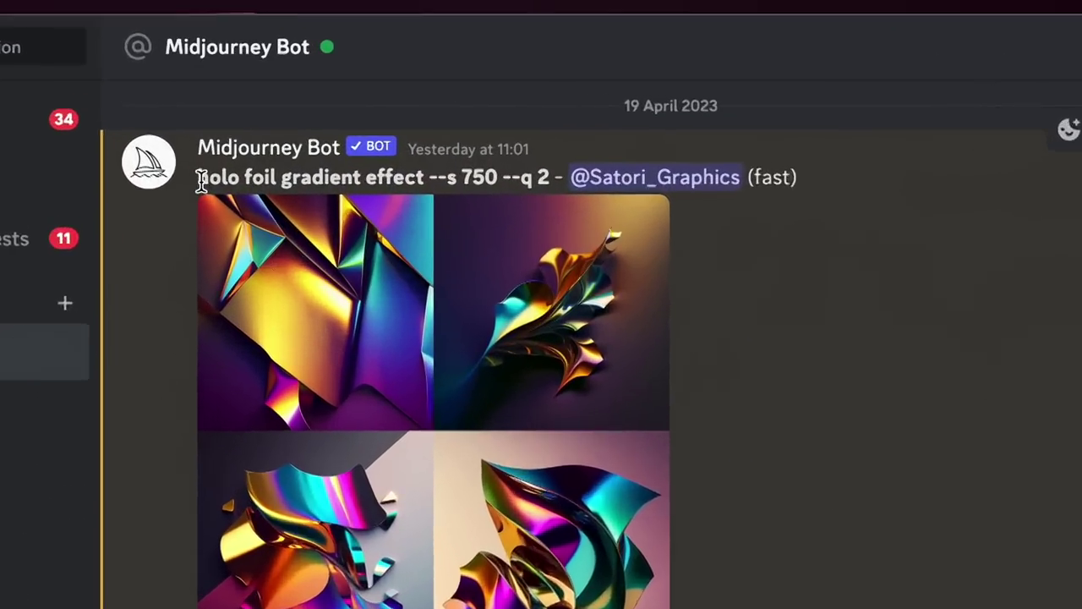
Step: Review the Midjourney holo foil prompts, enlarging the flat and then the cyberpunk-style rounded-square grids
drag(309, 111, 412, 111)
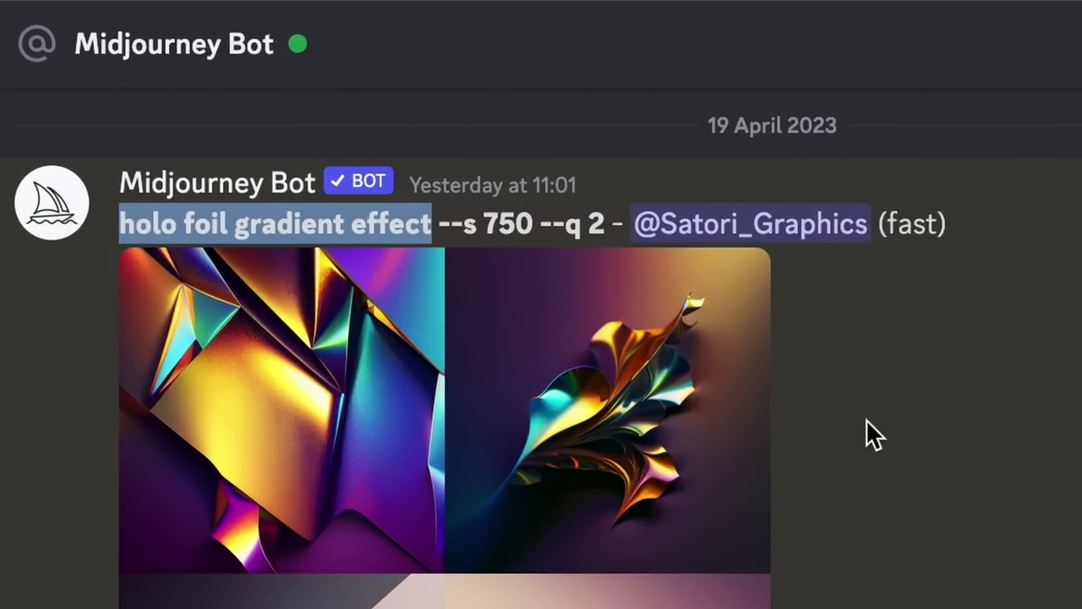
click(938, 448)
click(677, 485)
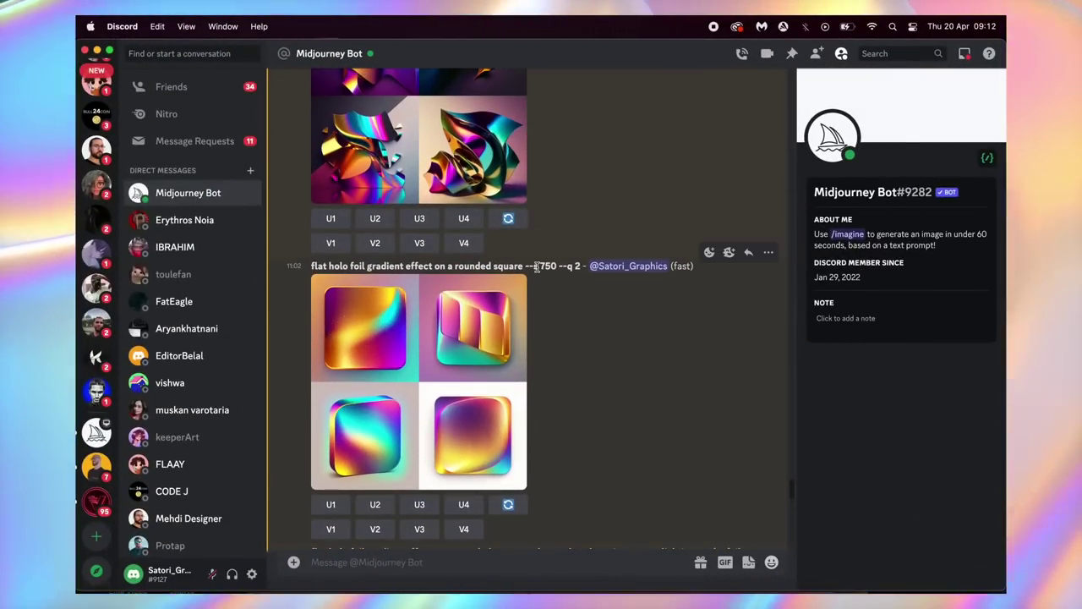
click(509, 300)
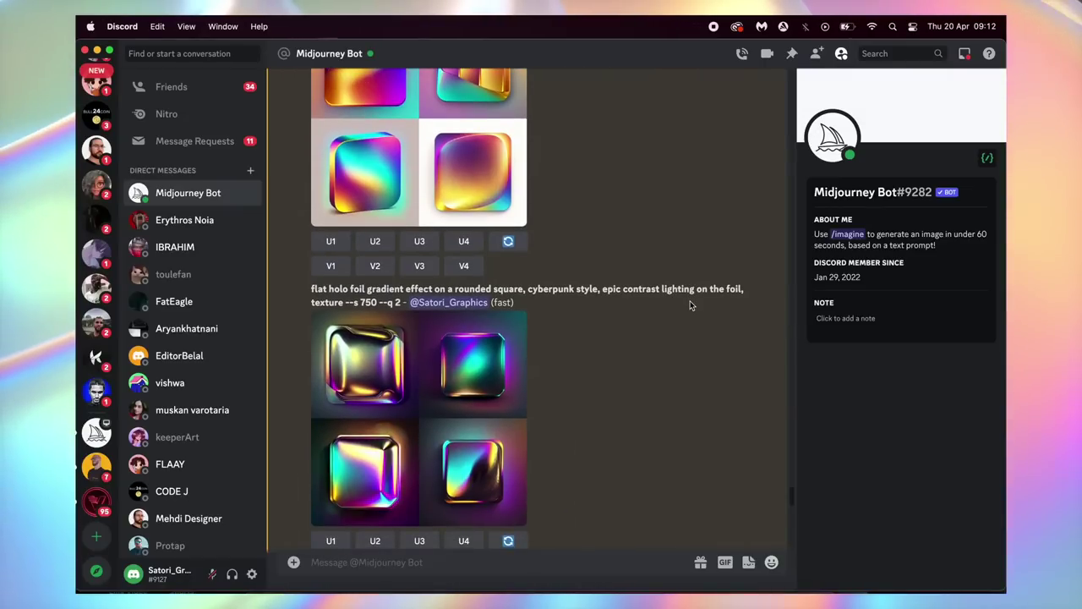
scroll(364, 309, down, 1)
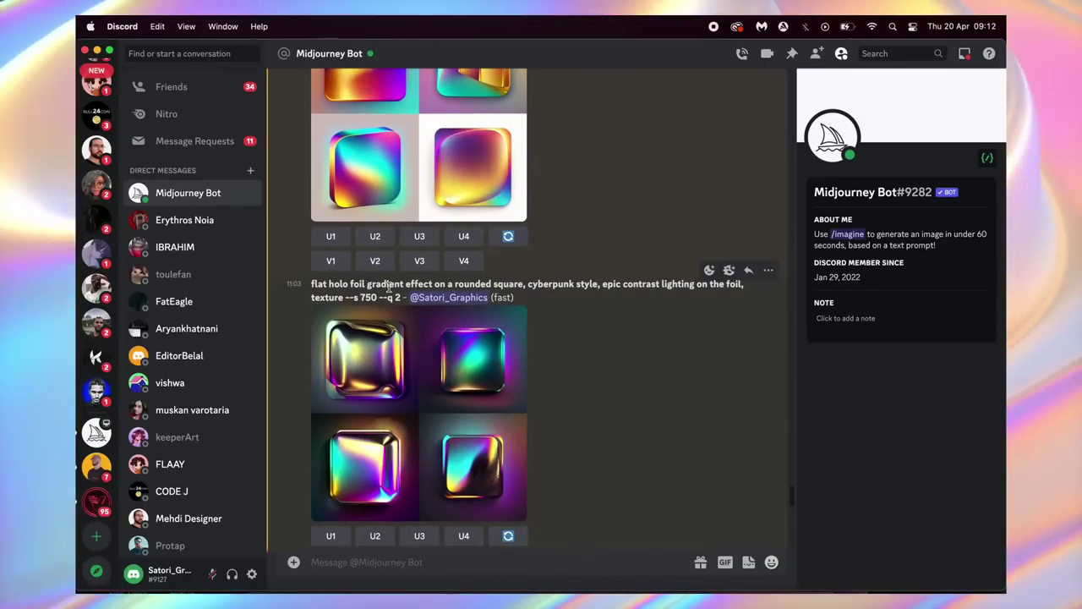
click(507, 345)
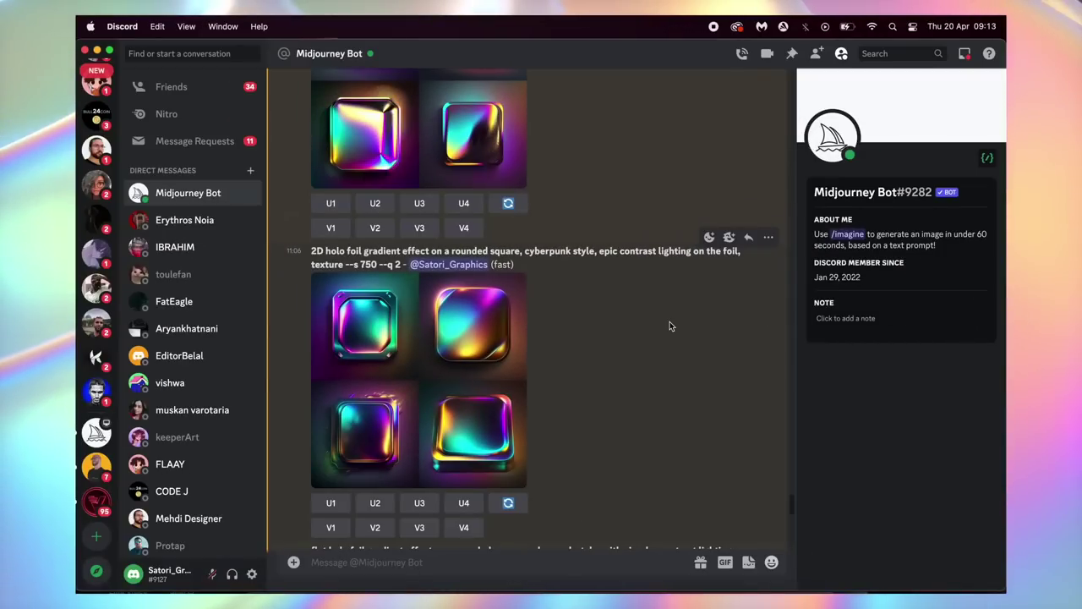
Step: Enlarge the 2D holo foil grid, then scroll down and enlarge the latest tag-label icon grid
click(488, 333)
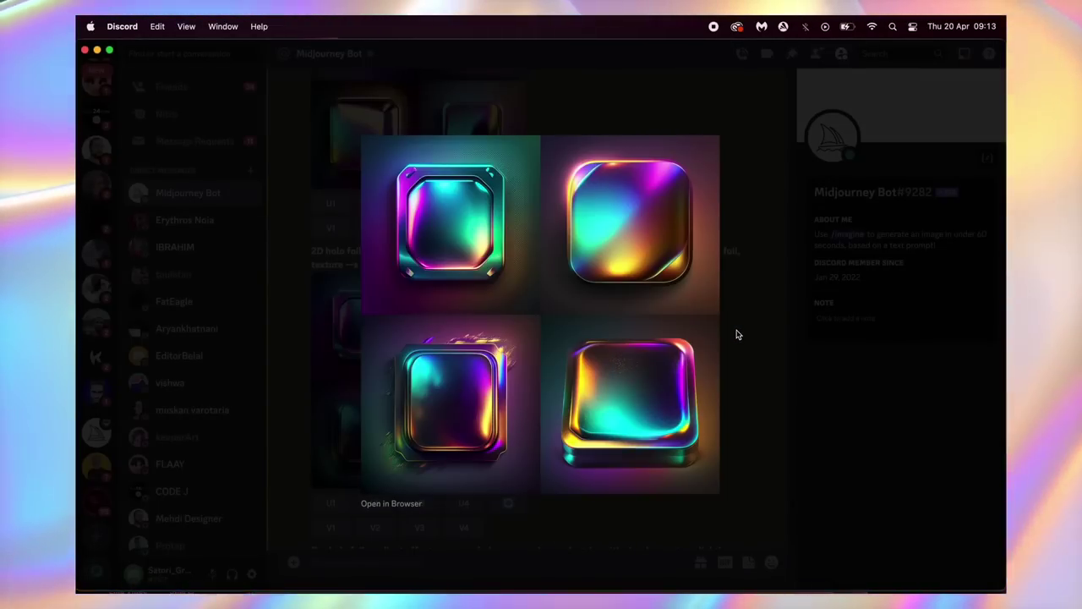
click(736, 332)
scroll(707, 342, down, 5)
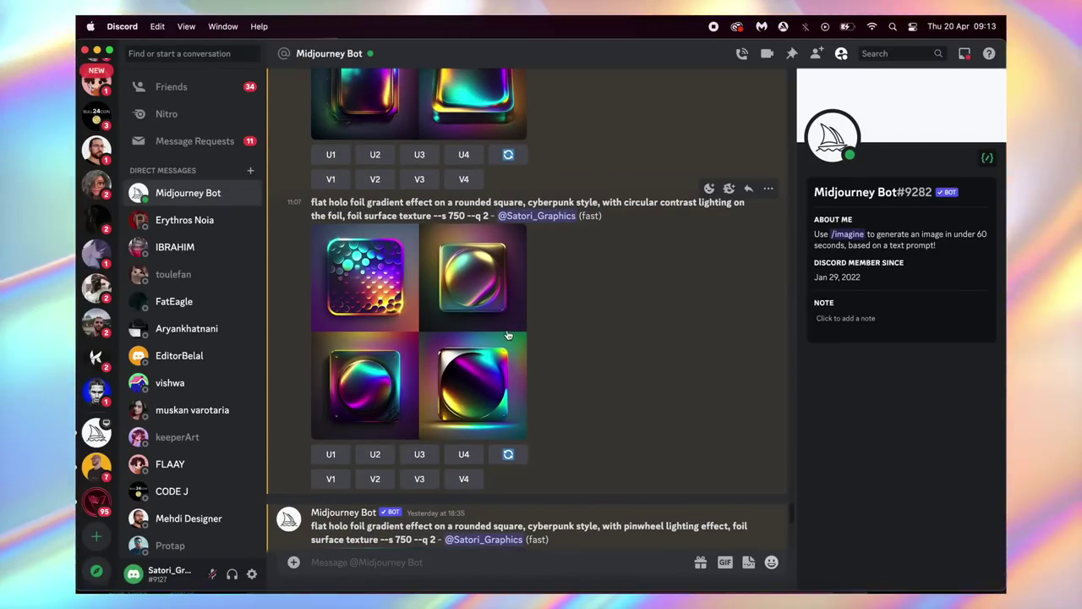
scroll(578, 341, down, 4)
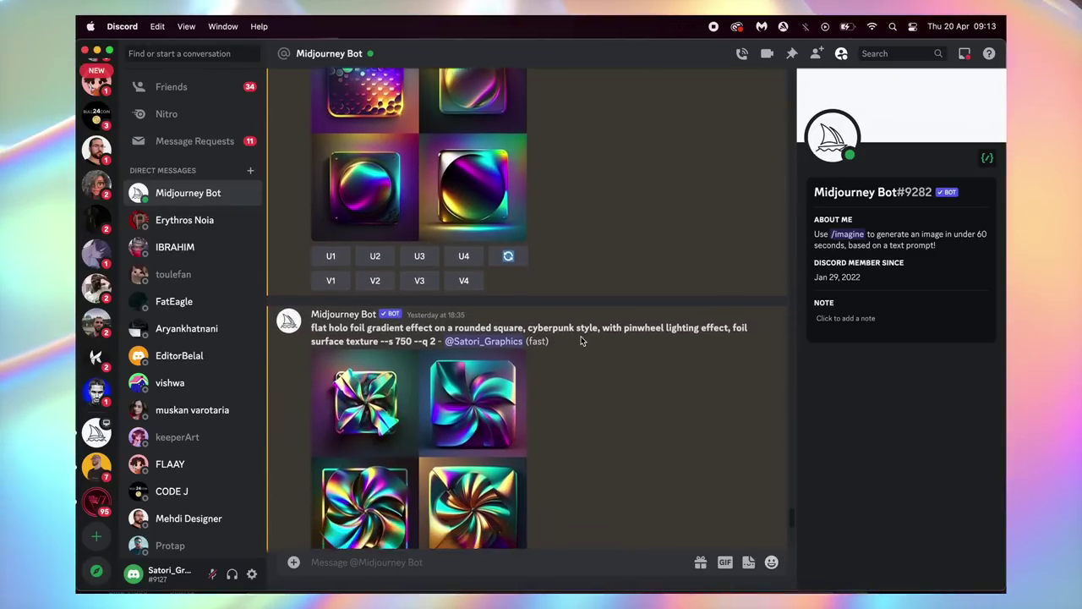
scroll(592, 350, down, 1)
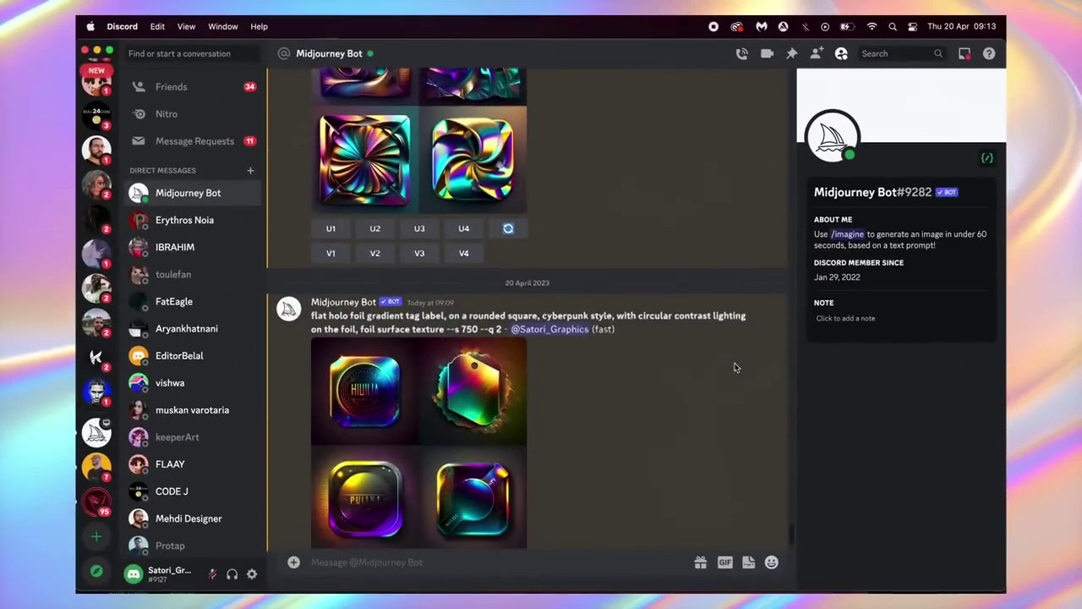
scroll(492, 370, down, 1)
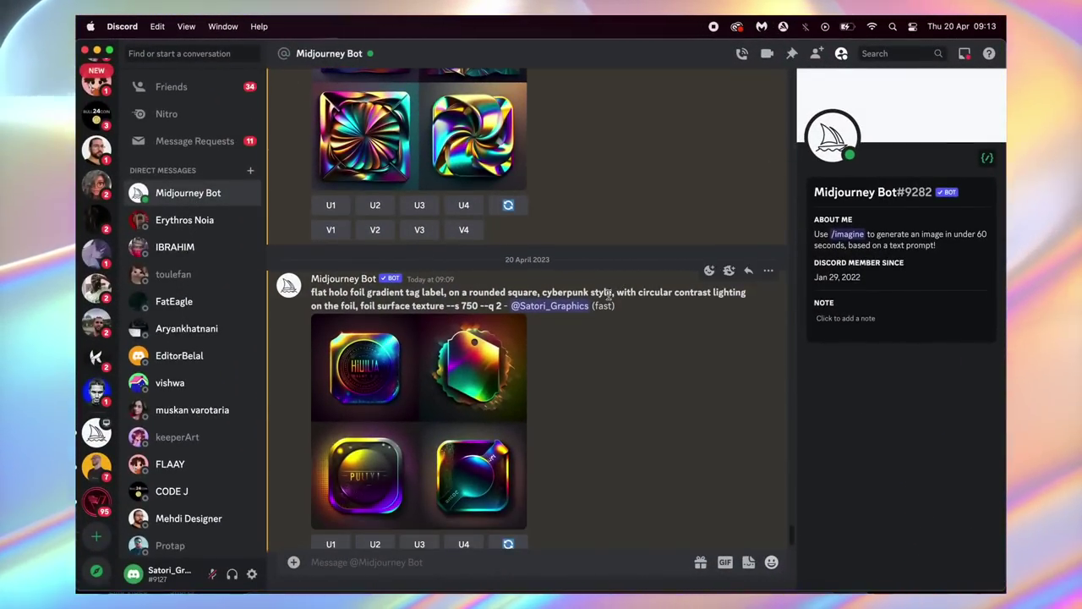
click(490, 381)
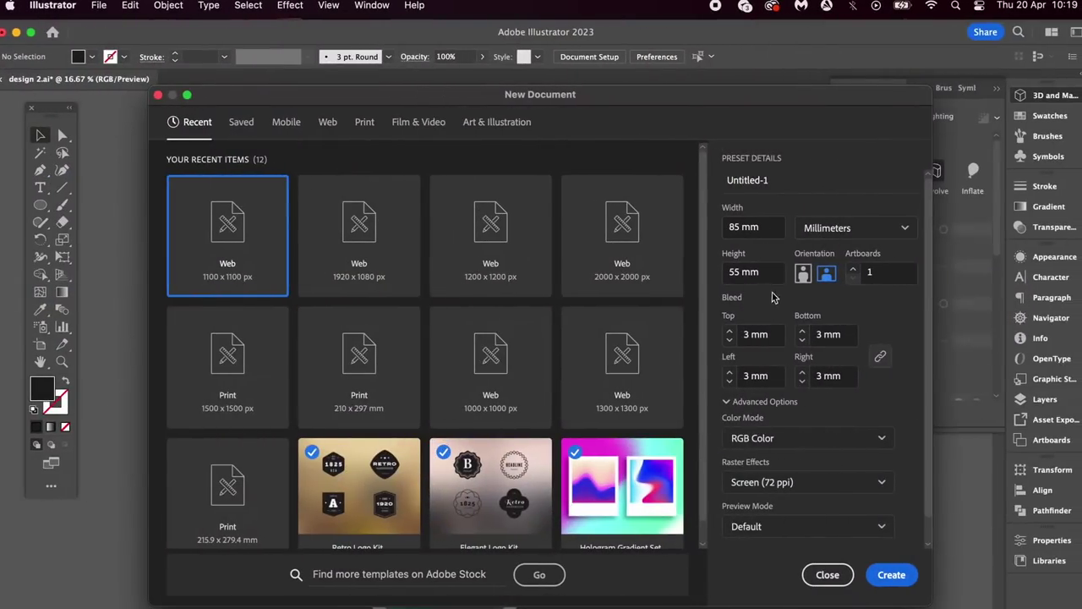
Step: Create the new document in CMYK Color with High (300 ppi) raster effects and 2 artboards
scroll(847, 461, down, 2)
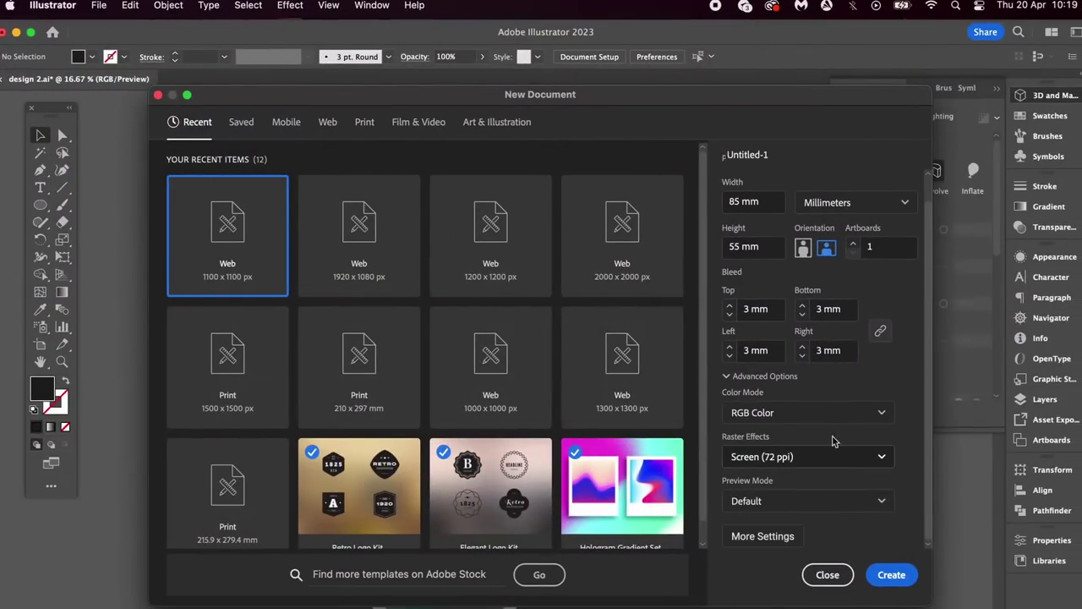
click(820, 414)
click(795, 463)
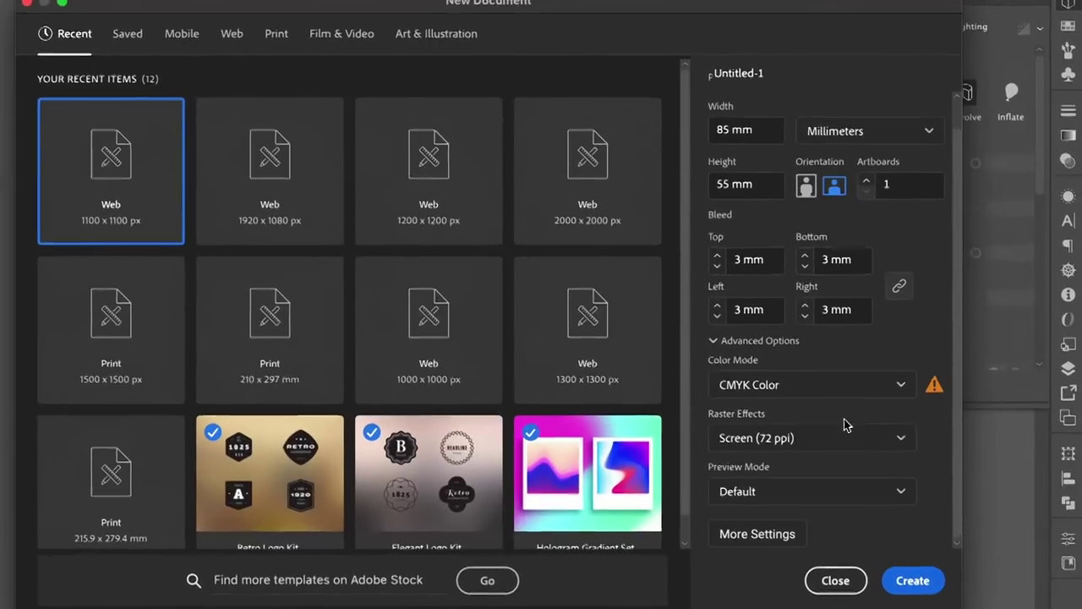
click(863, 462)
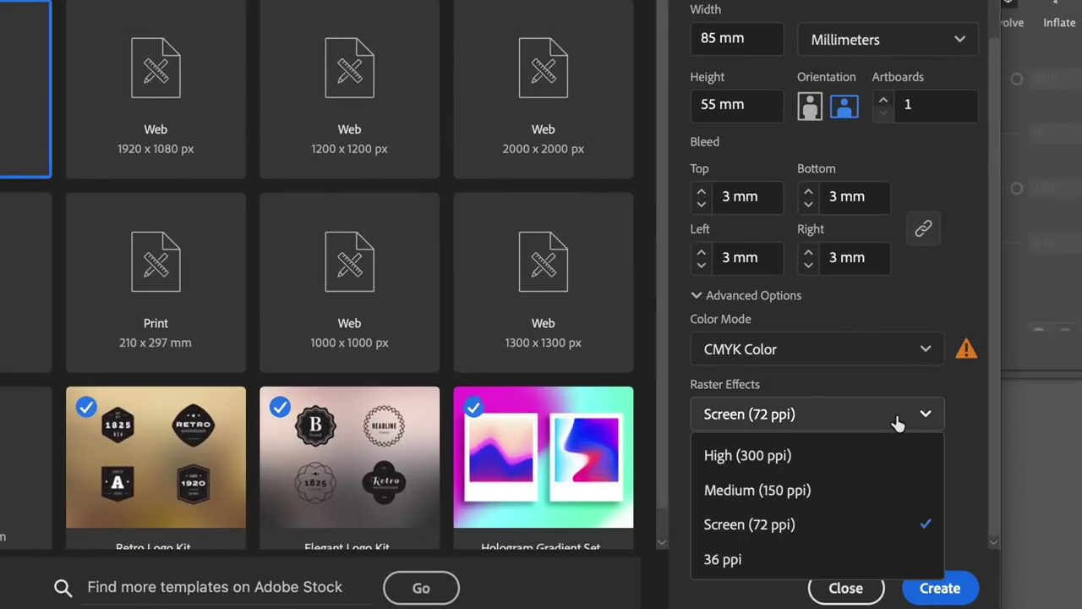
click(874, 448)
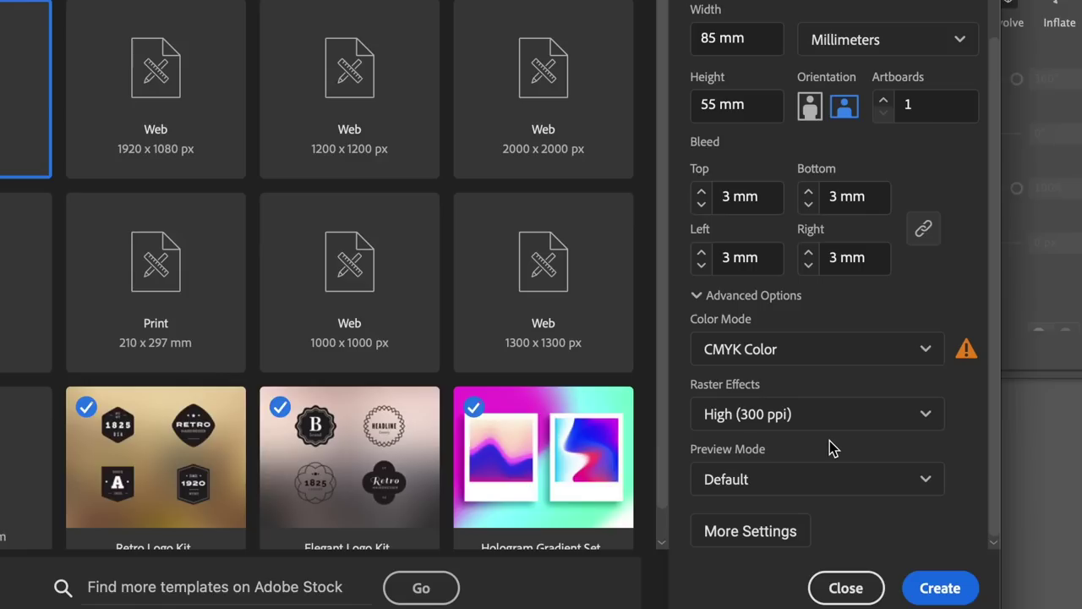
click(882, 100)
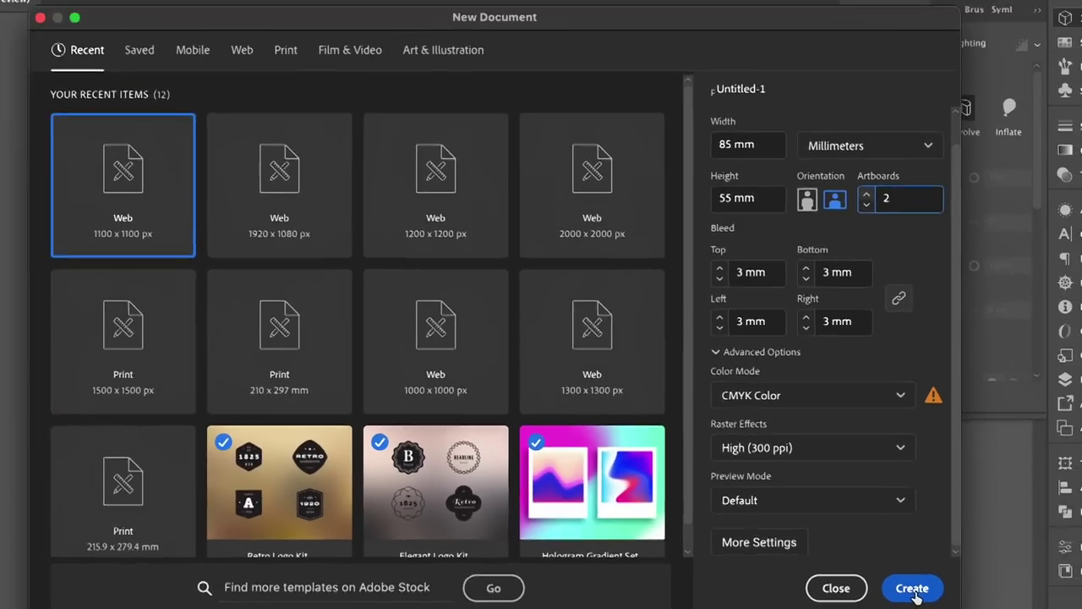
click(945, 595)
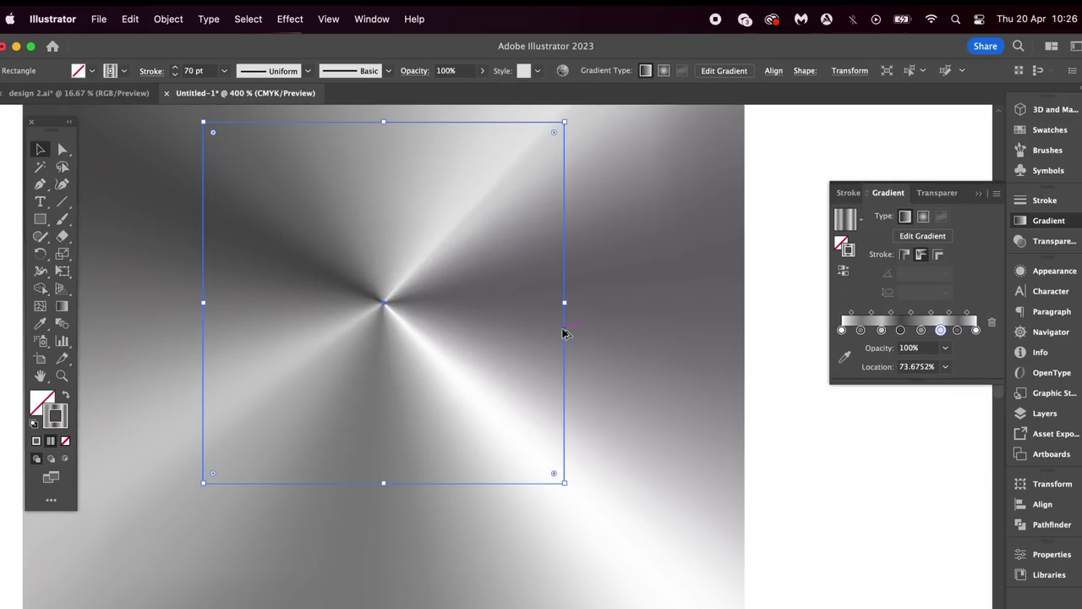
Step: Undo the accidental widening of the square and expand its conic gradient into an editable mesh
scroll(497, 321, down, 3)
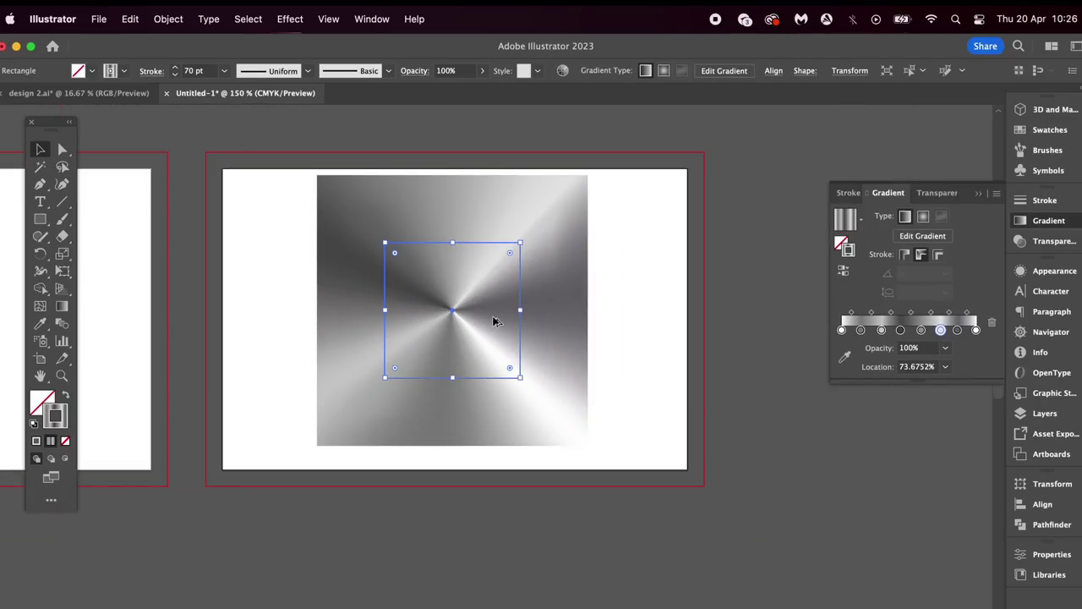
drag(521, 313, 578, 313)
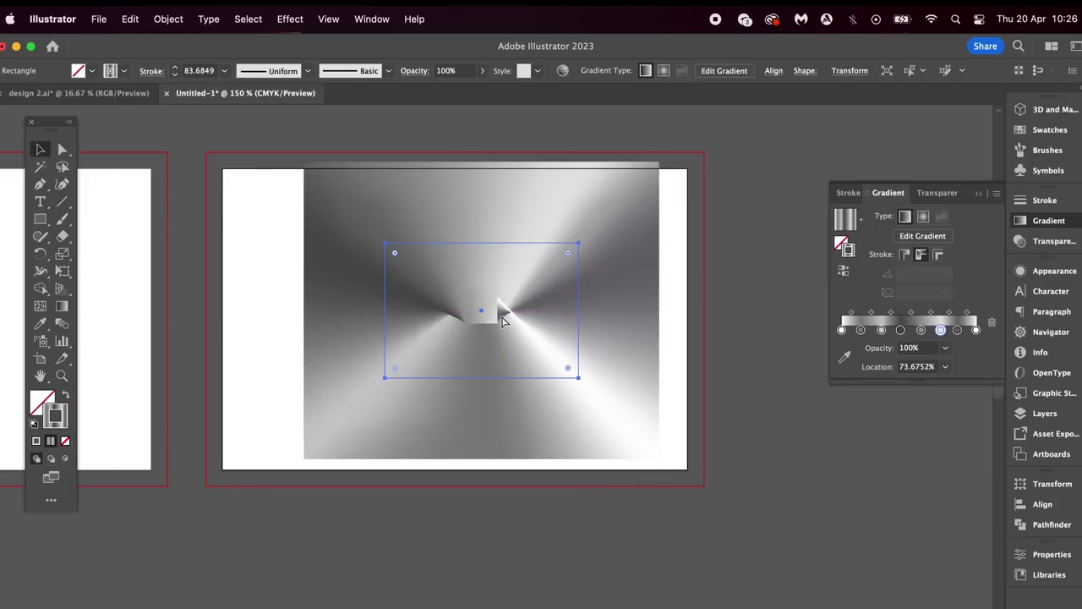
key(super+z)
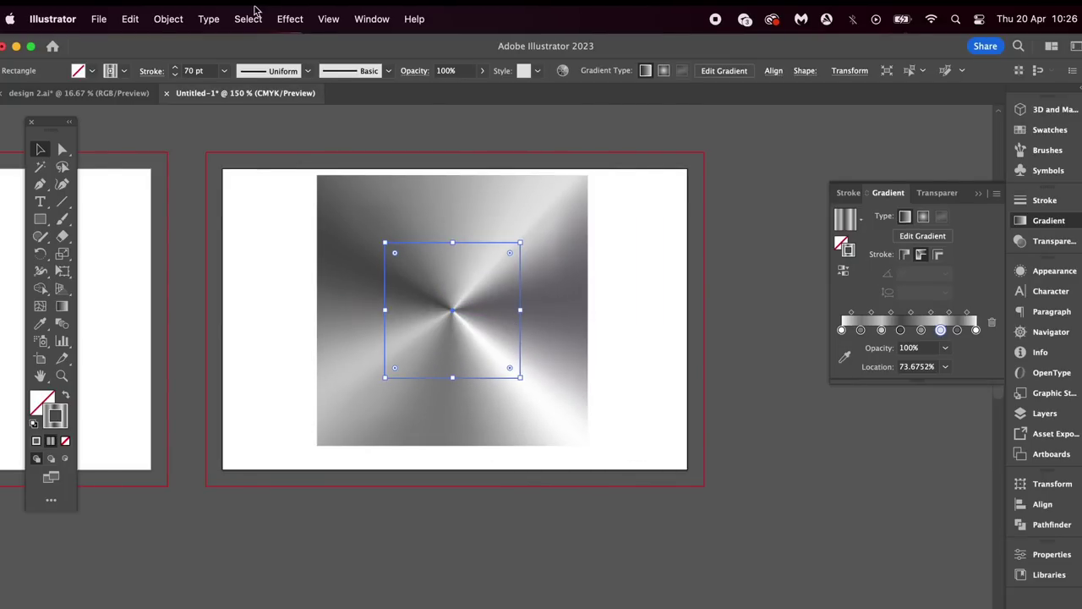
click(179, 18)
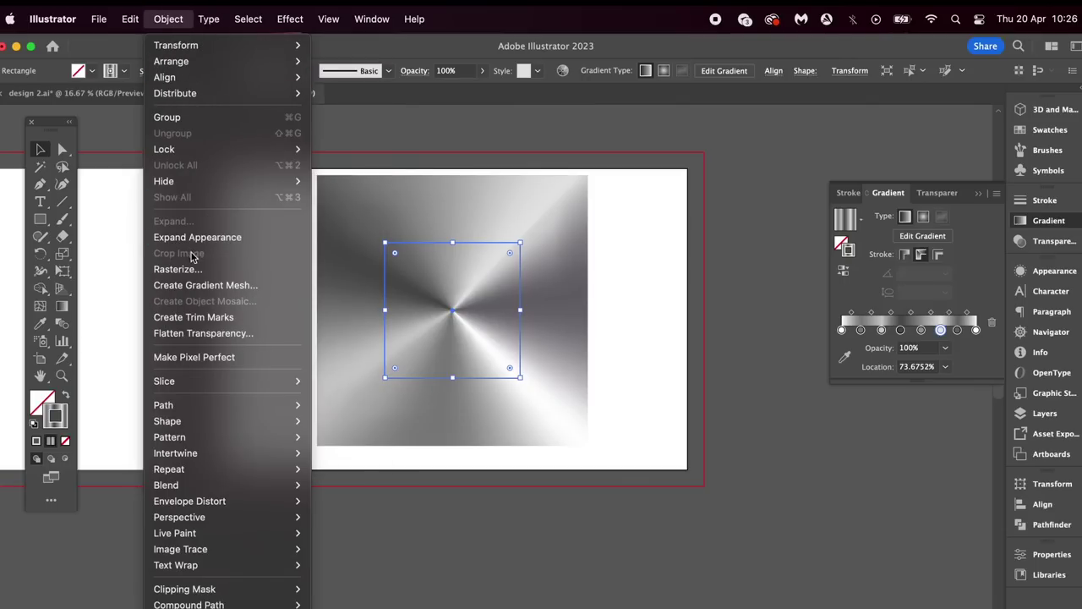
click(199, 239)
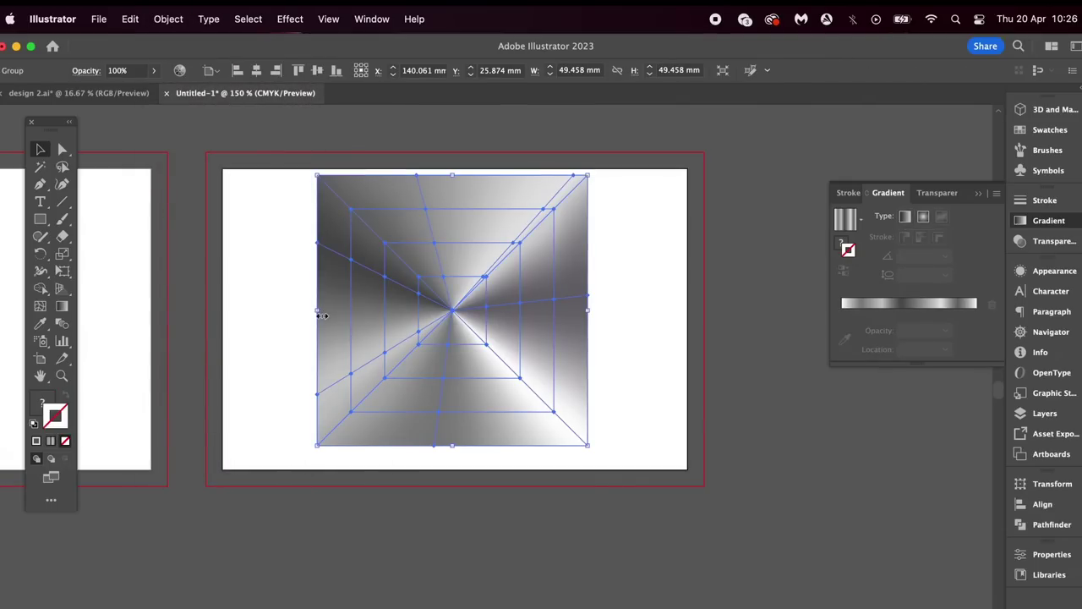
Step: Stretch the mesh's left, right, top and bottom edges out to the artboard edges
drag(322, 315, 206, 310)
drag(590, 311, 701, 310)
drag(459, 174, 449, 152)
drag(458, 446, 463, 488)
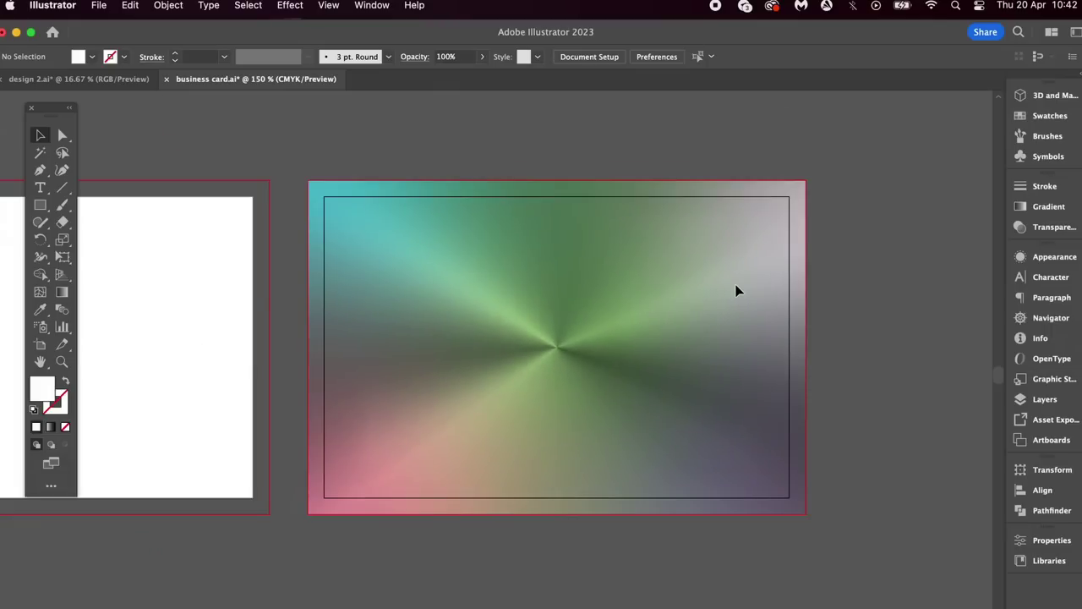
Step: Set the white frame's stroke alignment to Inside
scroll(736, 290, down, 1)
scroll(630, 217, up, 1)
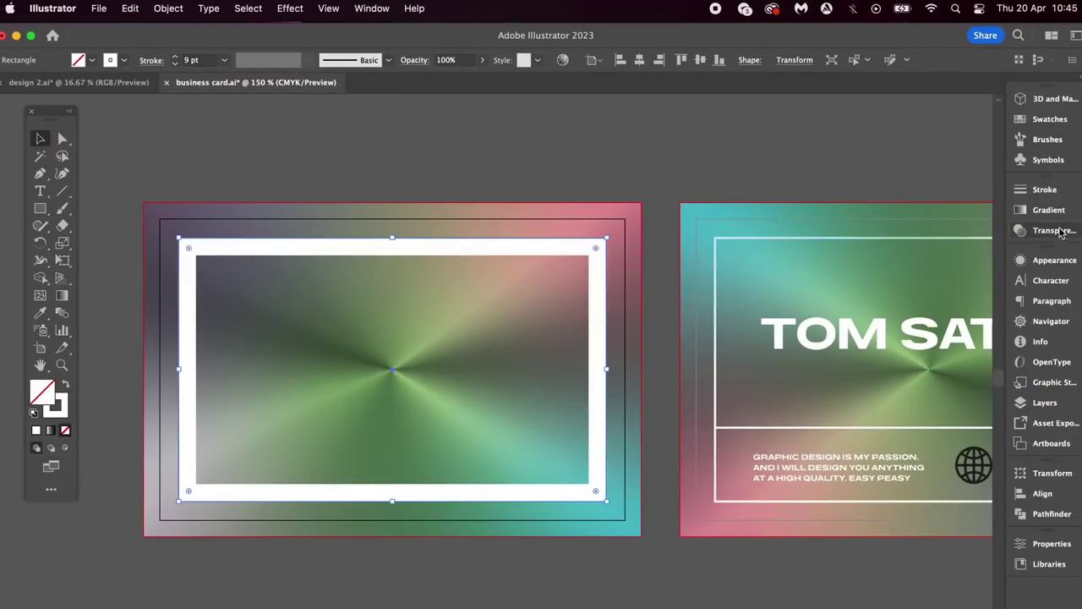
click(1067, 190)
click(890, 262)
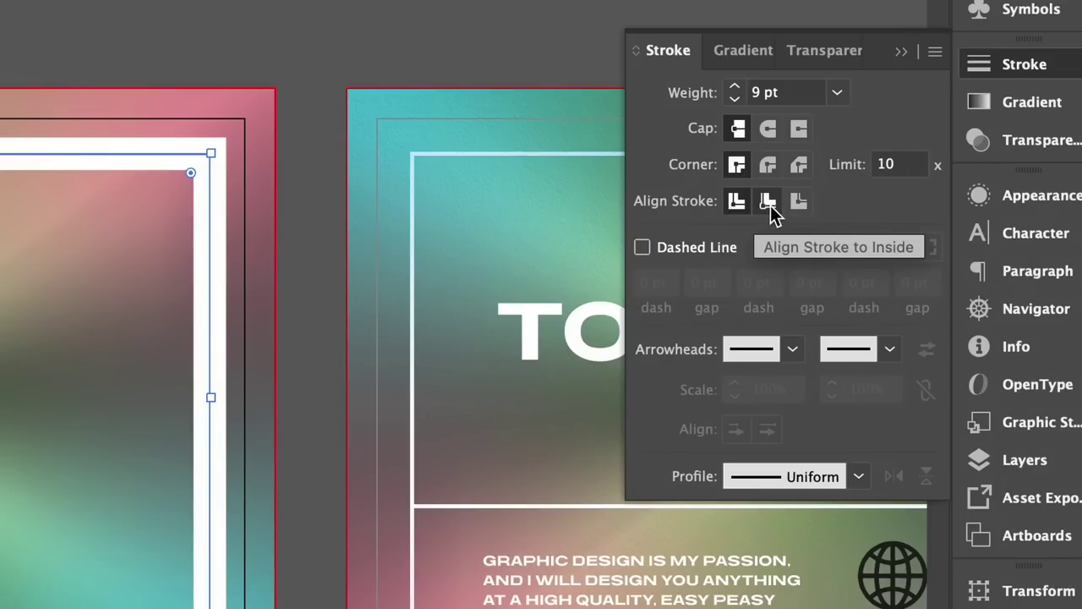
click(768, 202)
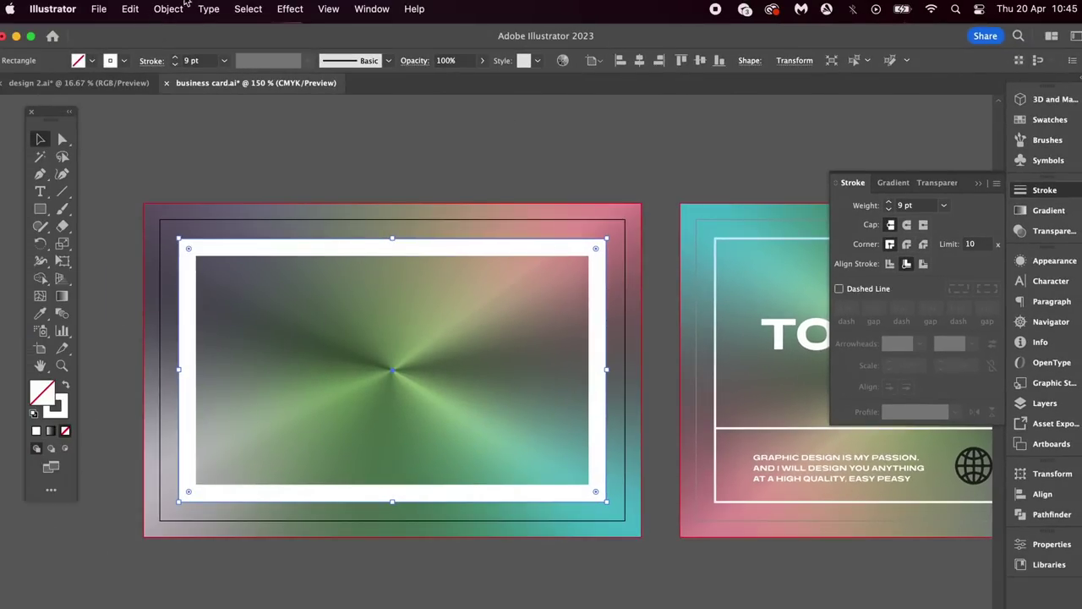
Step: Apply Object > Path > Outline Stroke to turn the frame into a filled shape
click(179, 8)
mouse_move(218, 398)
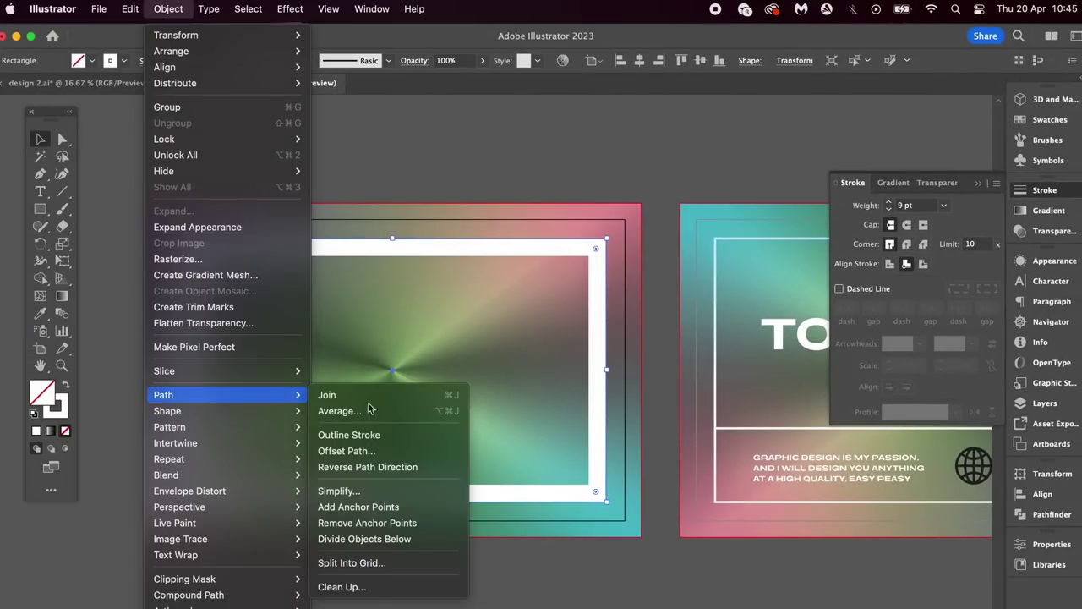
click(425, 435)
click(451, 145)
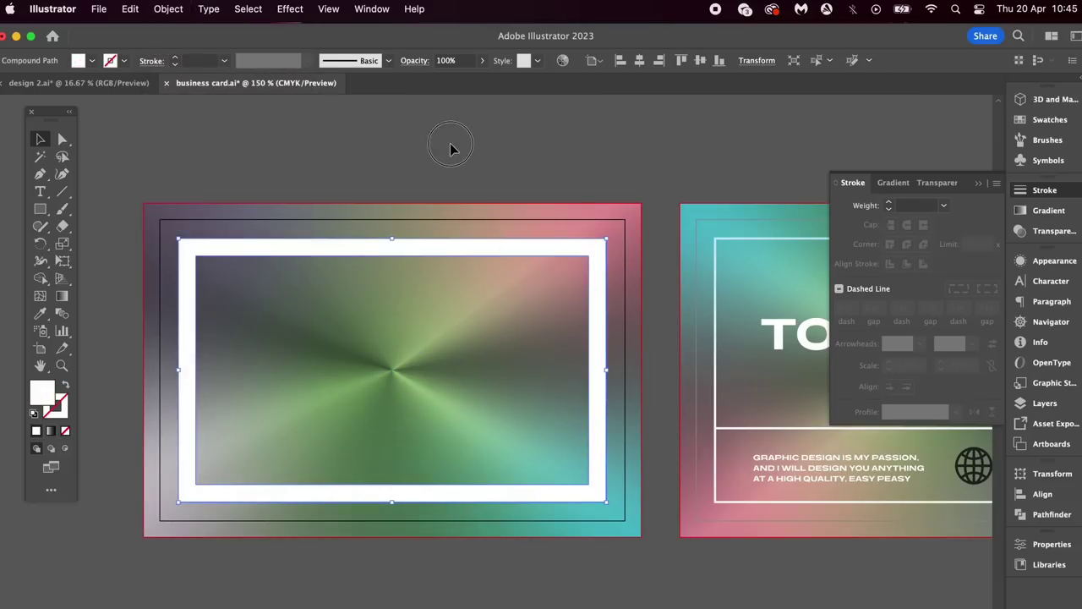
Step: Select the frame and foil gradient together and make a clipping mask from them
drag(292, 216, 305, 370)
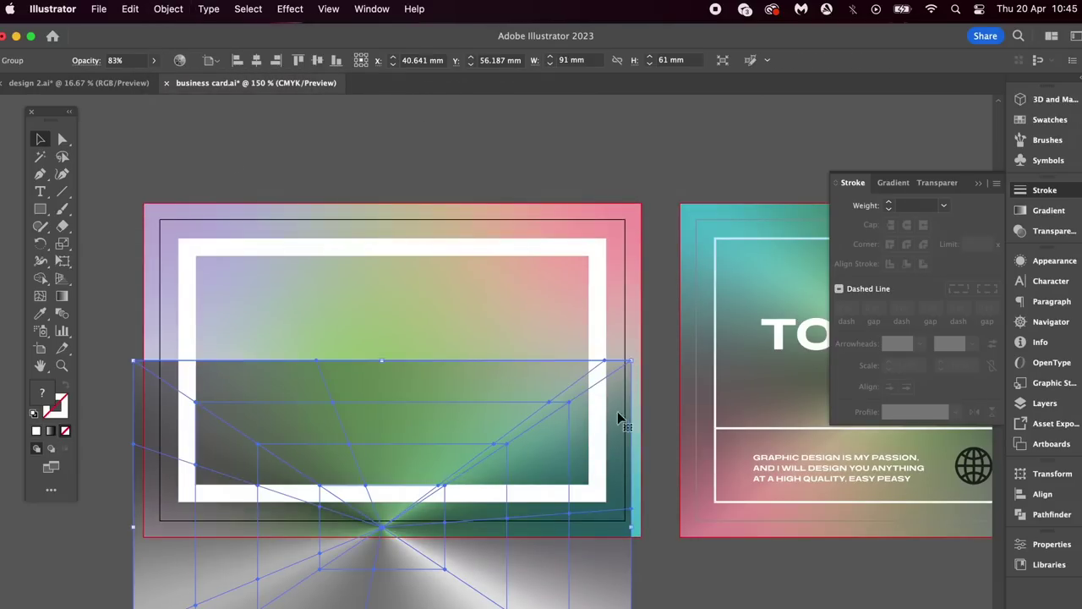
key(super+z)
click(405, 143)
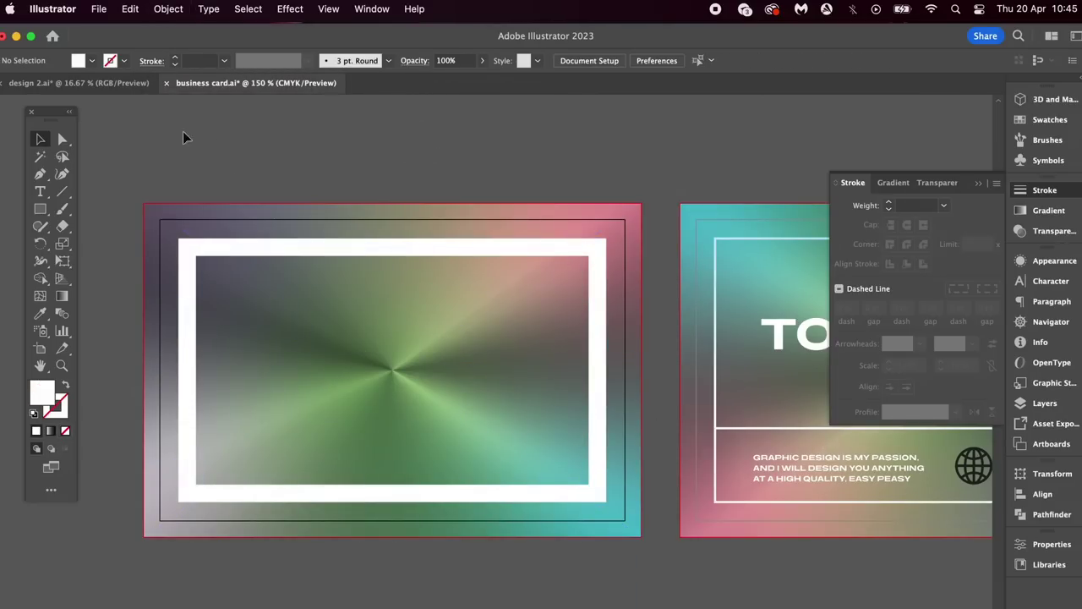
drag(183, 131, 622, 604)
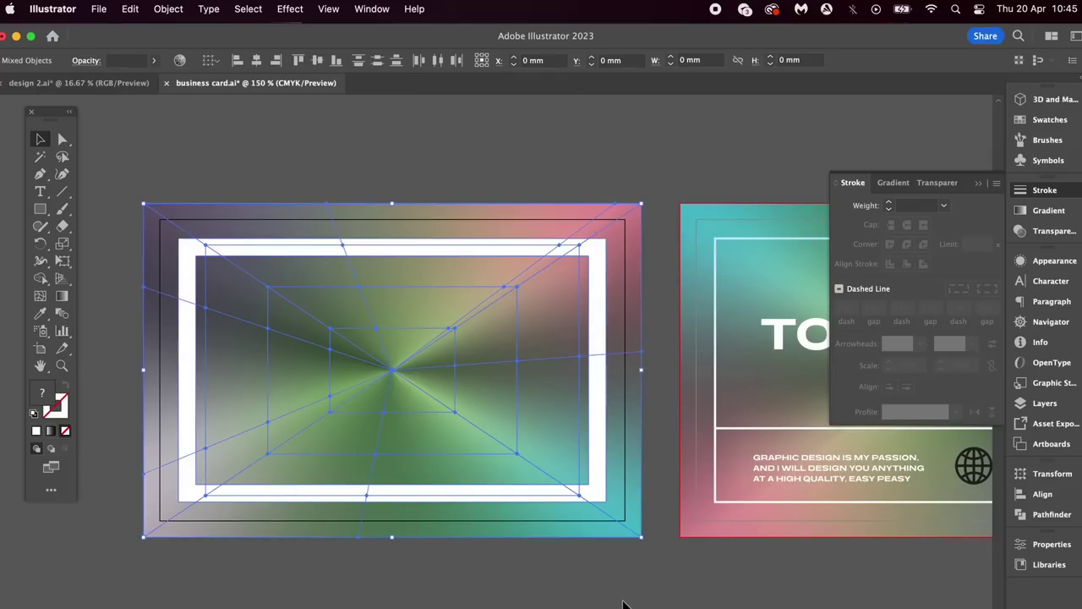
right_click(345, 304)
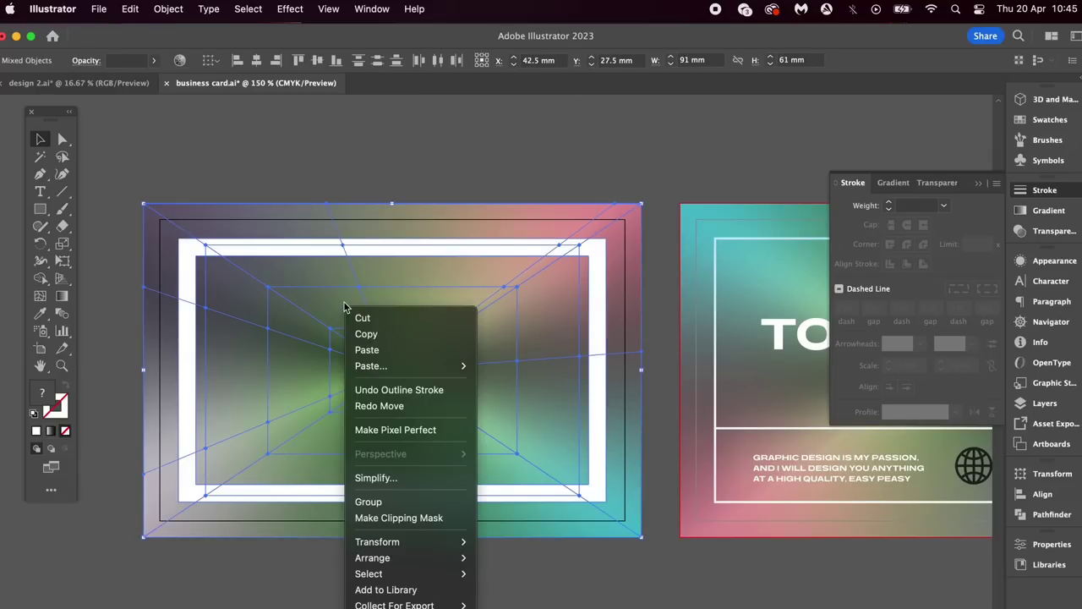
click(457, 517)
click(490, 160)
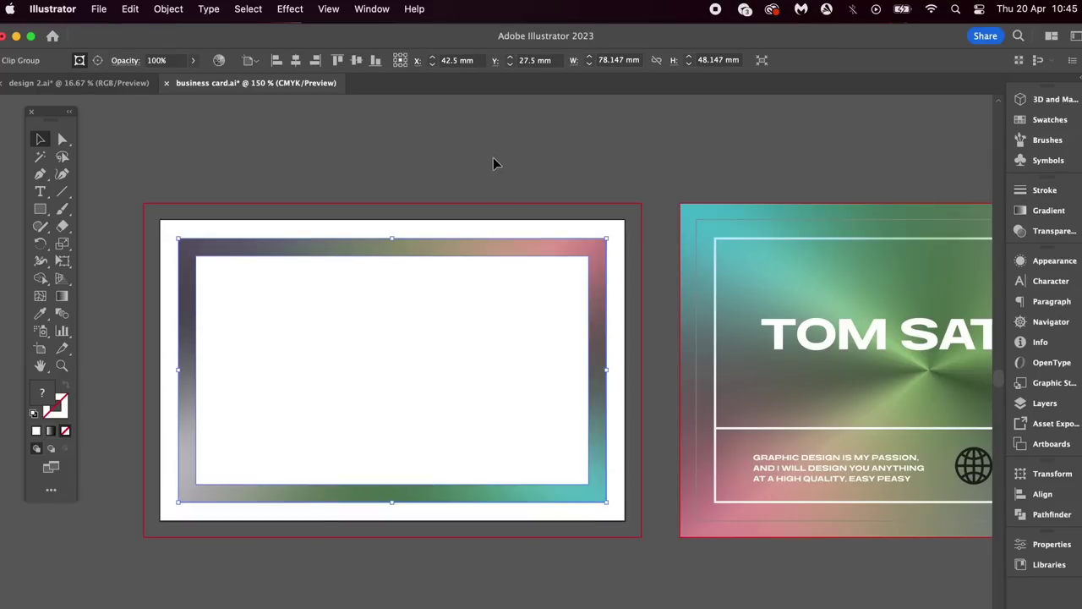